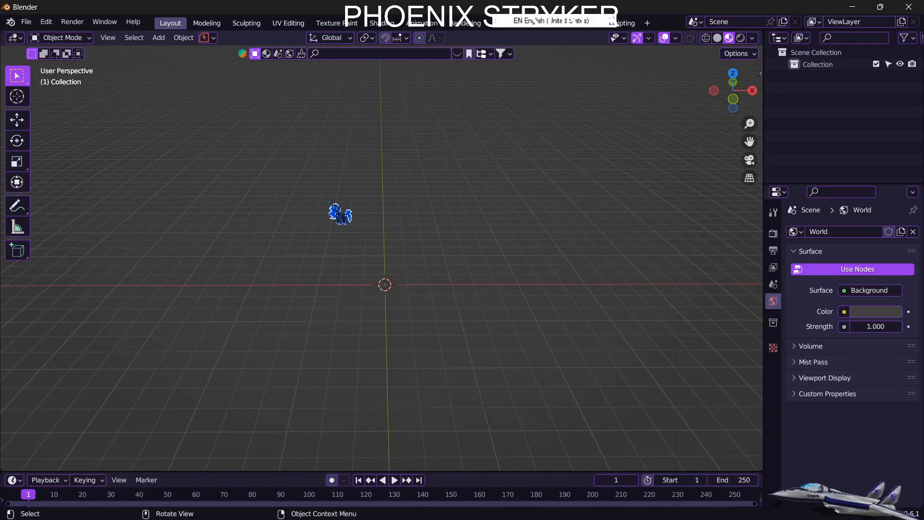
Add a Torus Knot curve at the world origin.
click(159, 38)
click(166, 51)
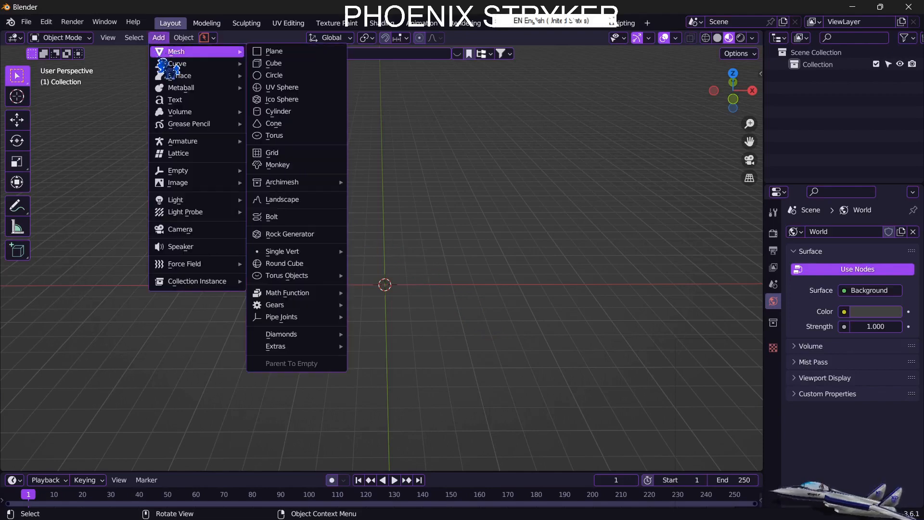
mouse_move(166, 65)
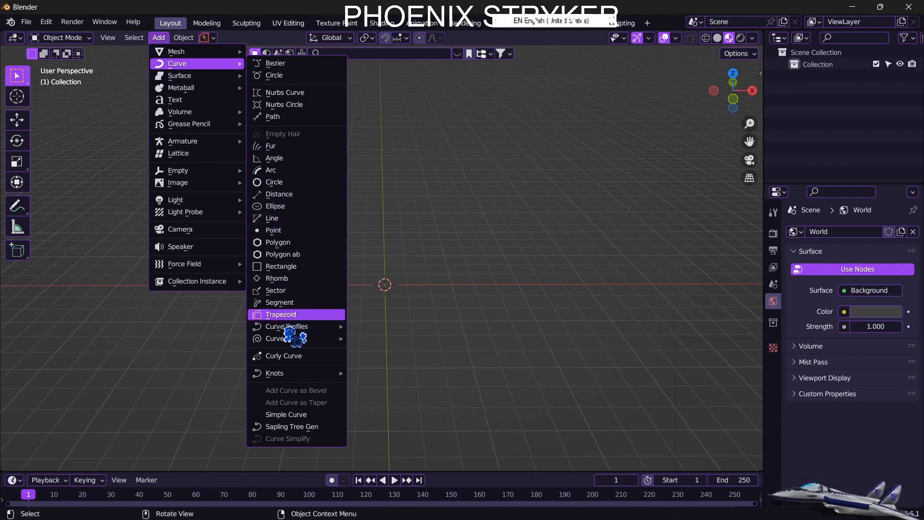
mouse_move(299, 375)
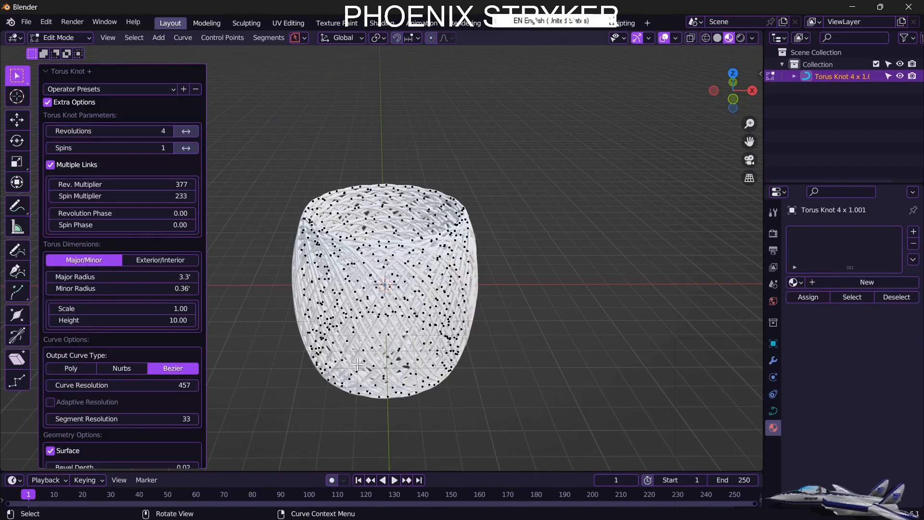
middle_drag(349, 275, 407, 294)
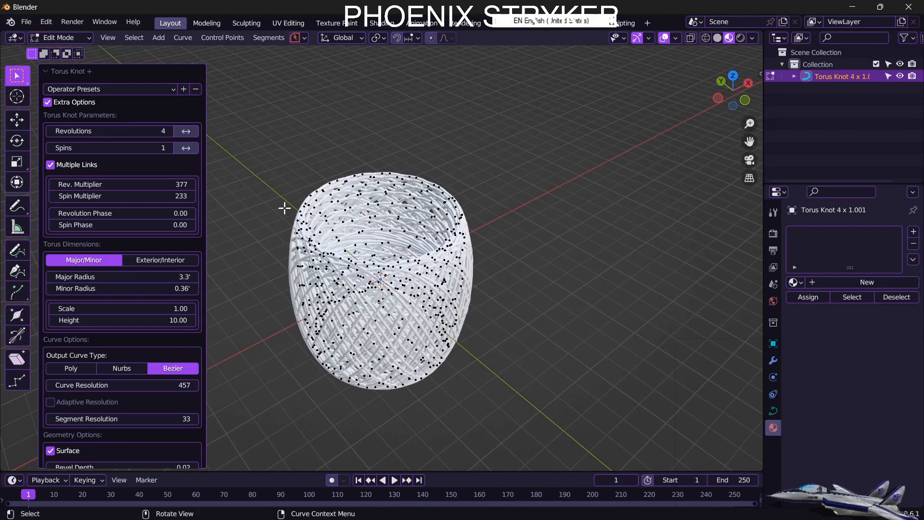
Try the snowflake (2d), sun cross (2d) and slinky knot presets on the torus knot.
click(172, 90)
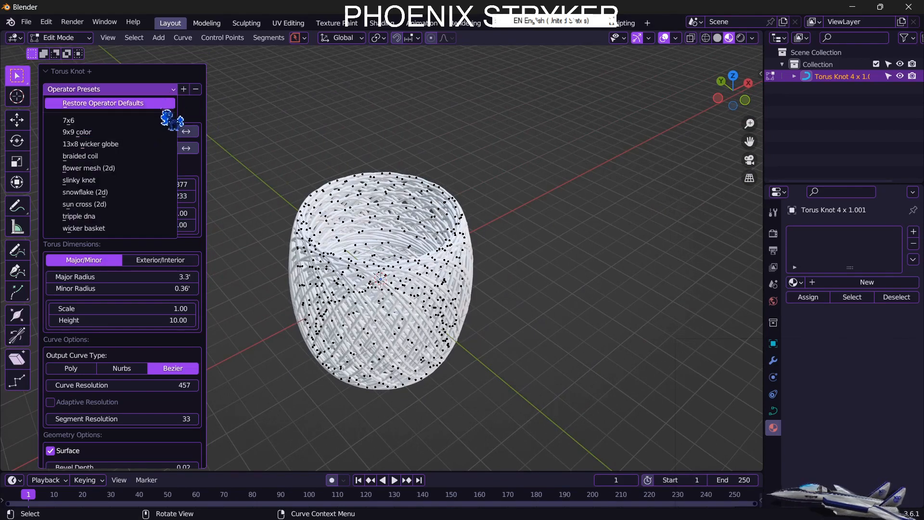
click(144, 192)
middle_drag(440, 268, 390, 306)
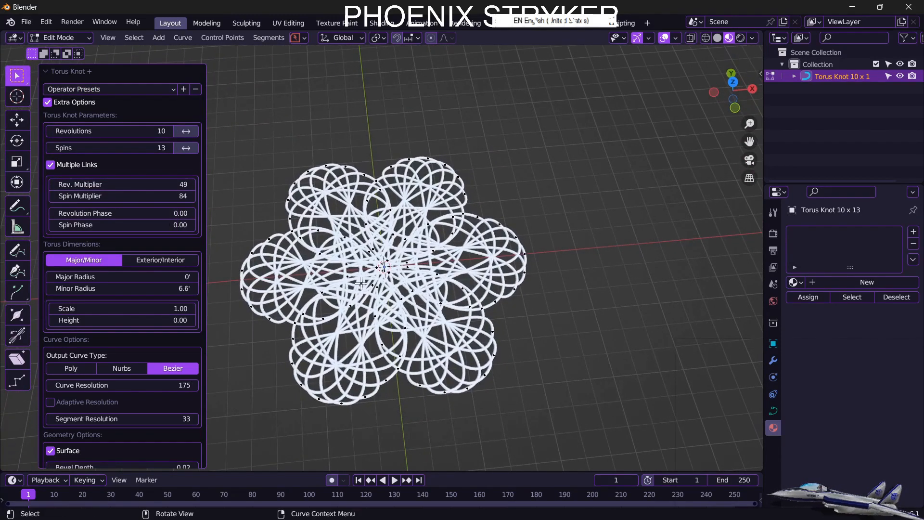
click(171, 91)
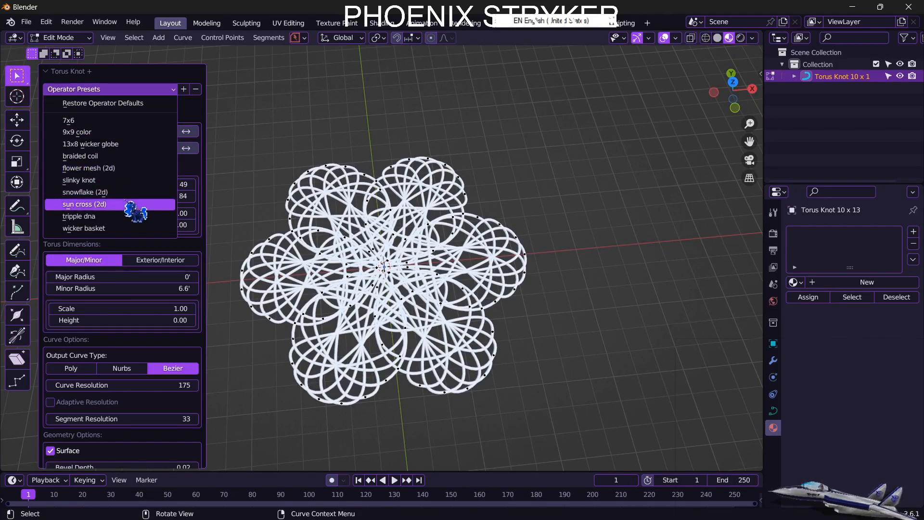
click(84, 204)
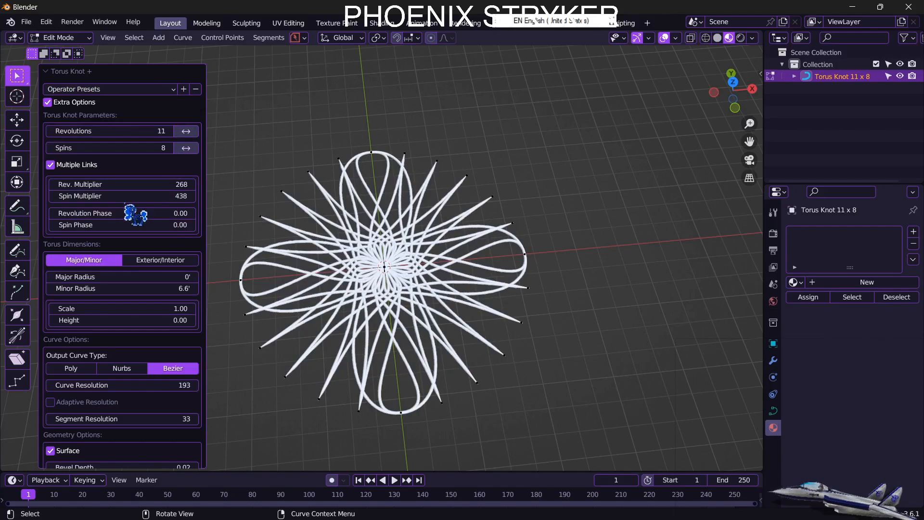
middle_drag(286, 251, 360, 245)
click(159, 90)
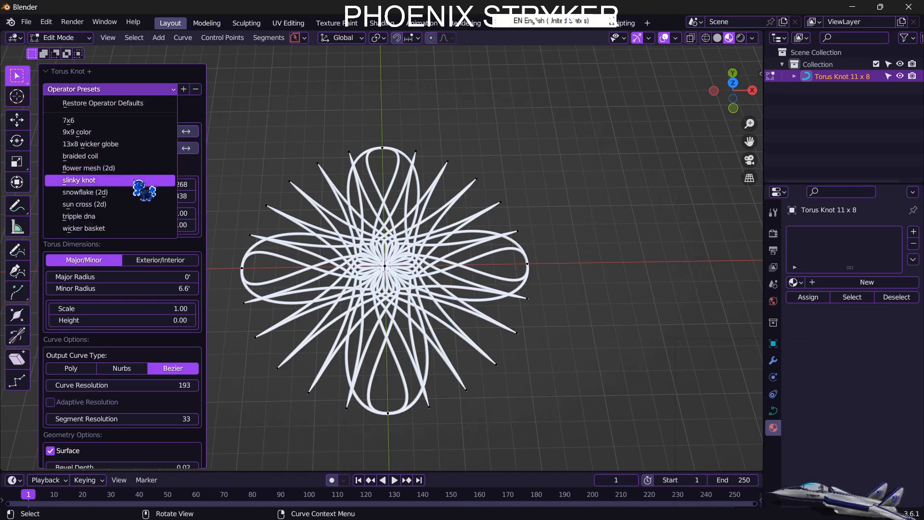
click(136, 182)
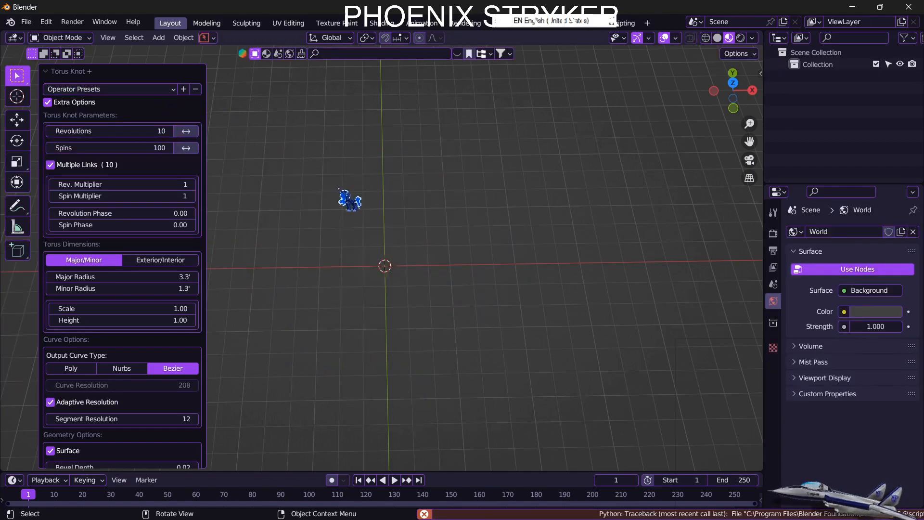
Add a mesh circle at the world origin and set its vertices to 8.
click(157, 38)
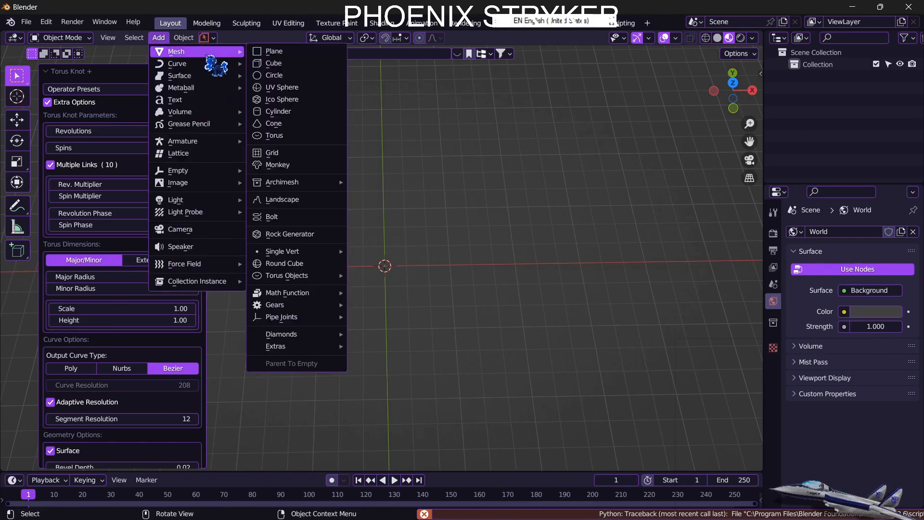
click(295, 78)
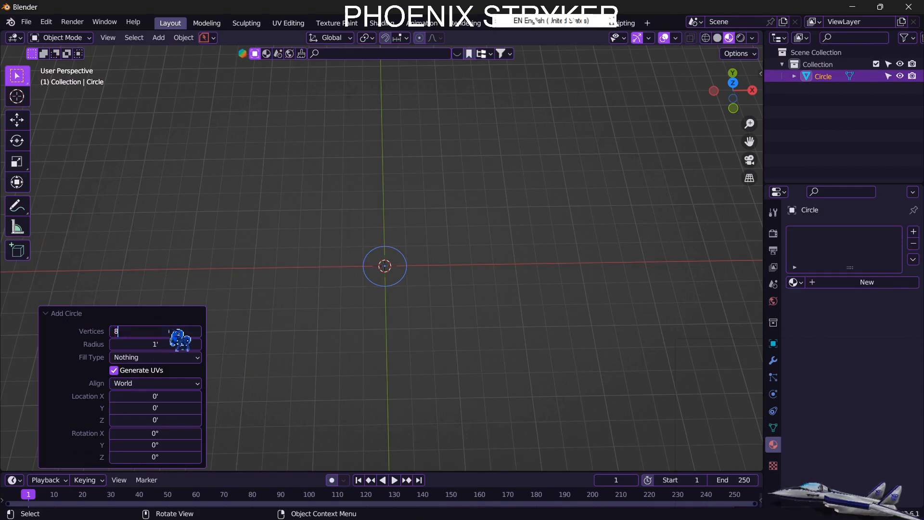
key(Return)
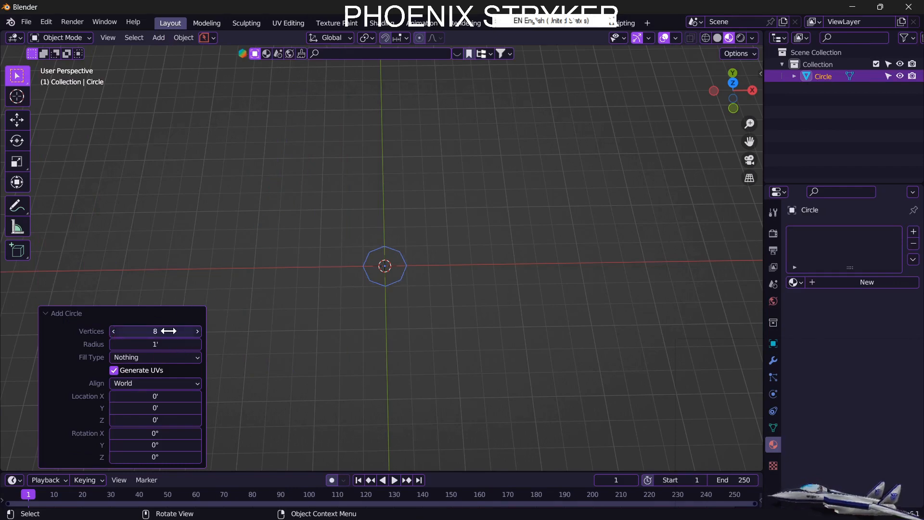
Add a Subdivision Surface modifier to the circle, set to Simple with viewport and render levels of 6.
click(773, 361)
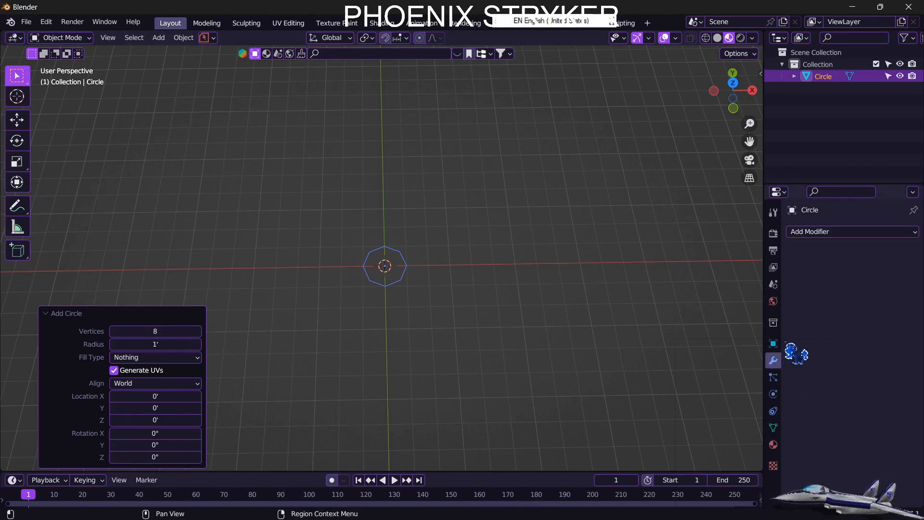
click(845, 232)
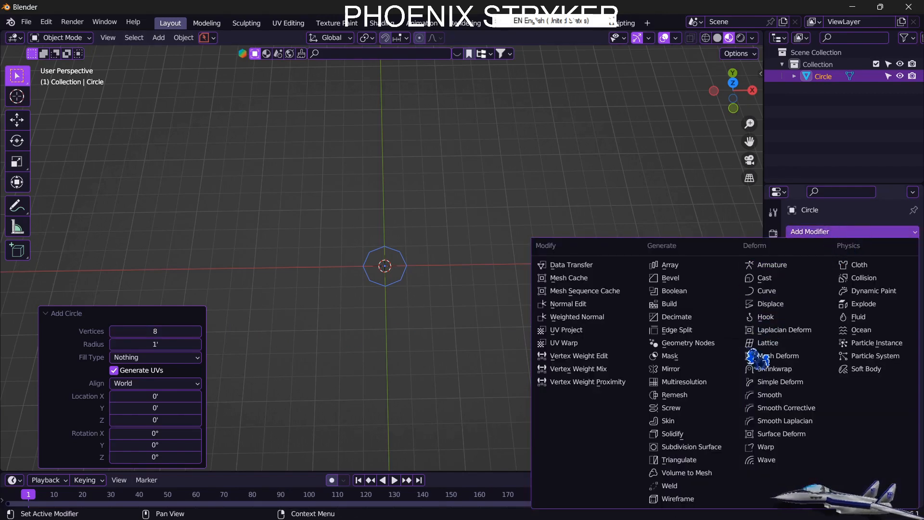
click(723, 447)
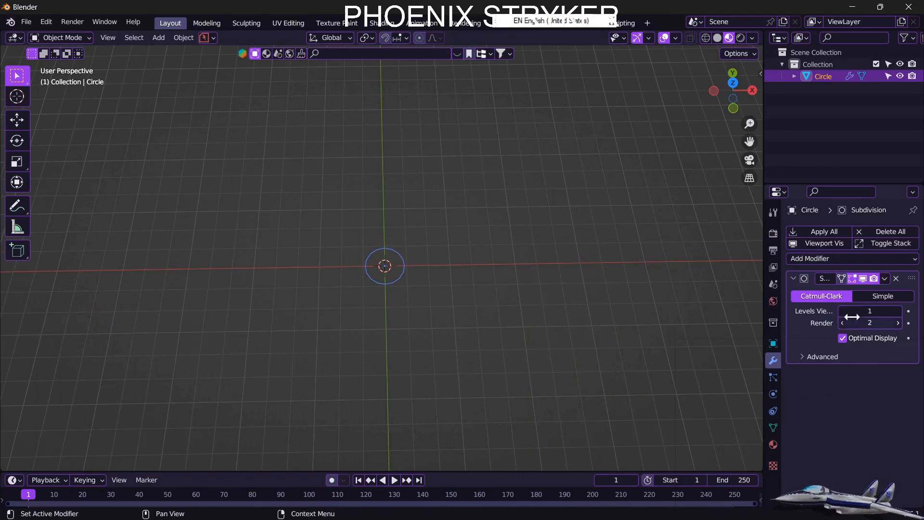
click(883, 296)
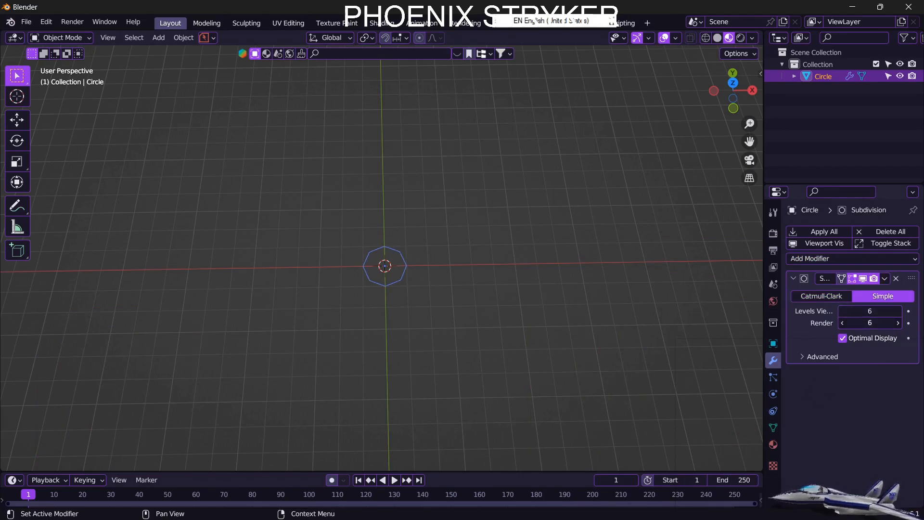
Add a Screw modifier to the circle and set its Screw height to 2.3'.
click(837, 260)
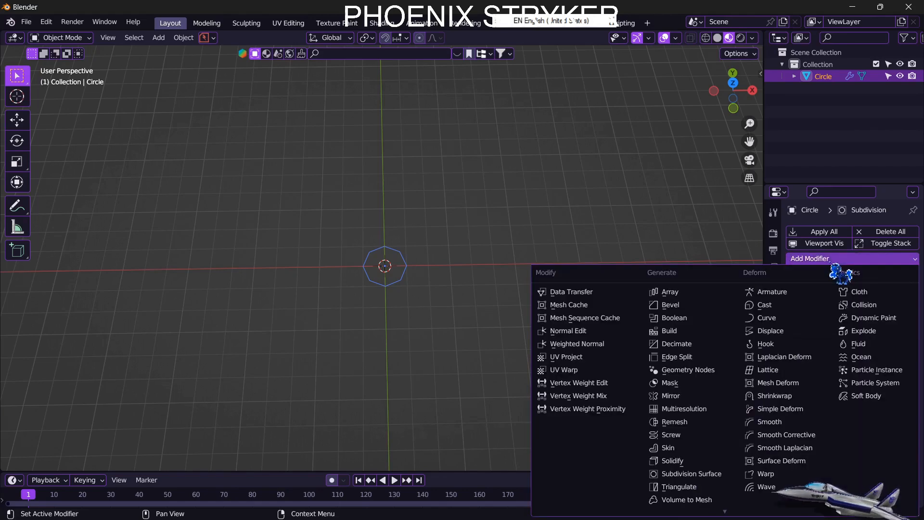
click(714, 435)
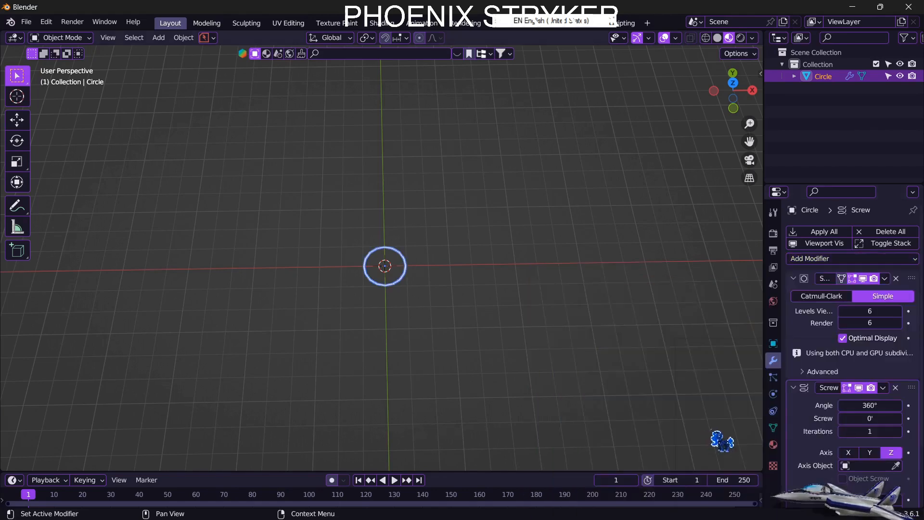
scroll(862, 390, down, 5)
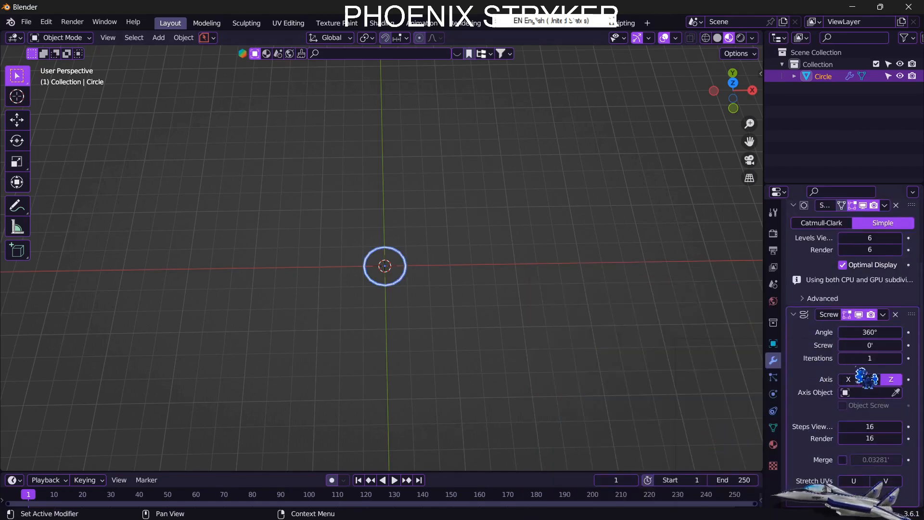
mouse_move(860, 346)
mouse_down()
mouse_move(906, 346)
mouse_move(863, 347)
mouse_up()
middle_drag(671, 346, 664, 266)
scroll(665, 267, up, 4)
scroll(656, 272, up, 2)
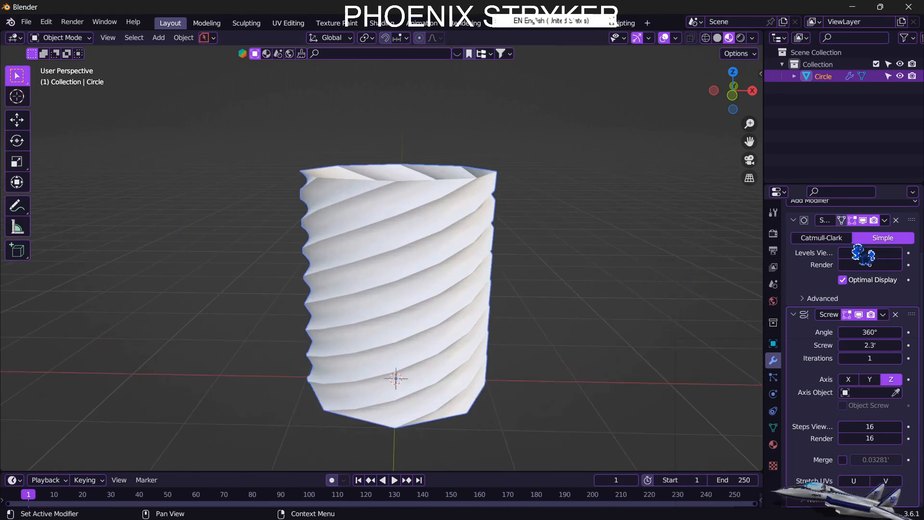
Apply the Subdivision modifier and the Screw modifier to the circle.
click(885, 221)
click(883, 235)
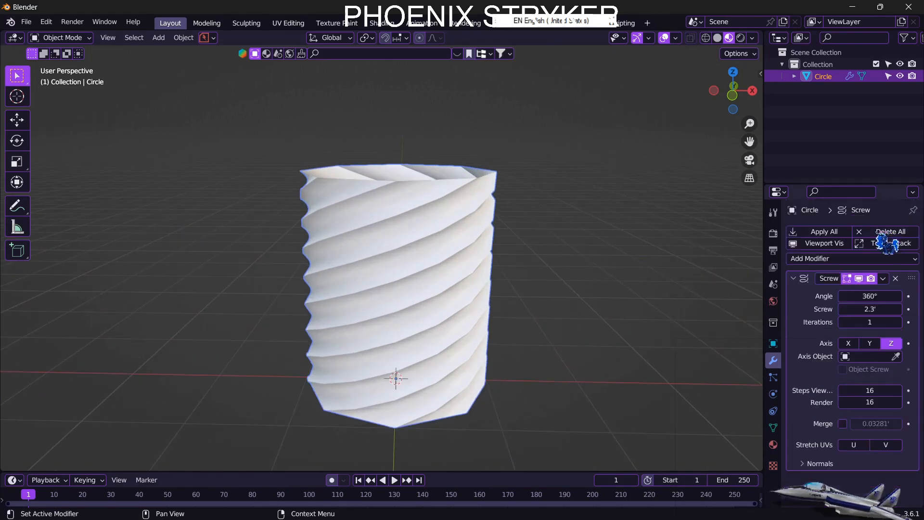
click(884, 278)
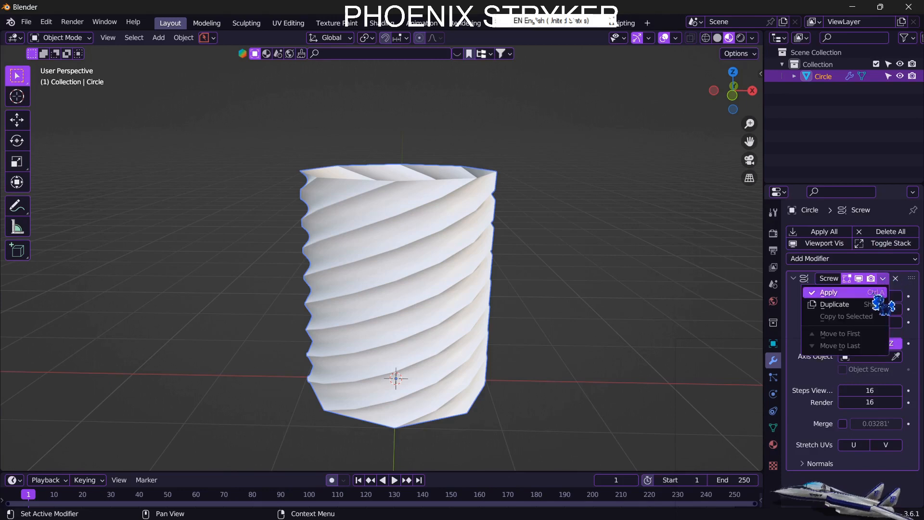
click(879, 293)
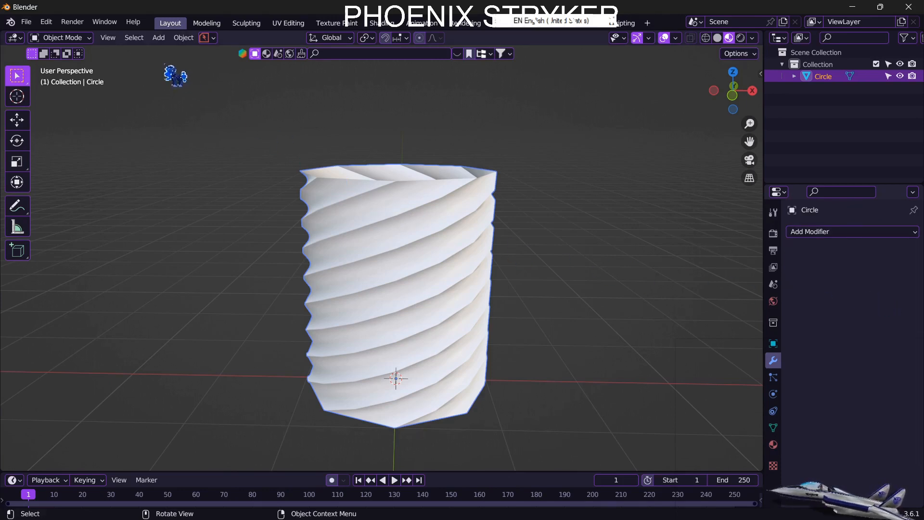
Switch the twisted cylinder to Edit Mode and select the edge loop around its top rim.
click(72, 39)
click(68, 65)
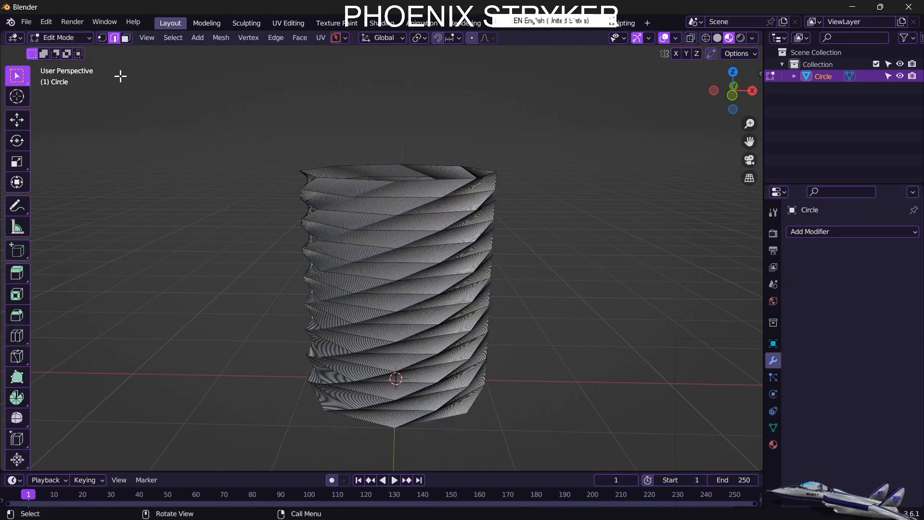
scroll(451, 174, up, 5)
shift+middle_drag(451, 173, 431, 279)
scroll(431, 279, up, 3)
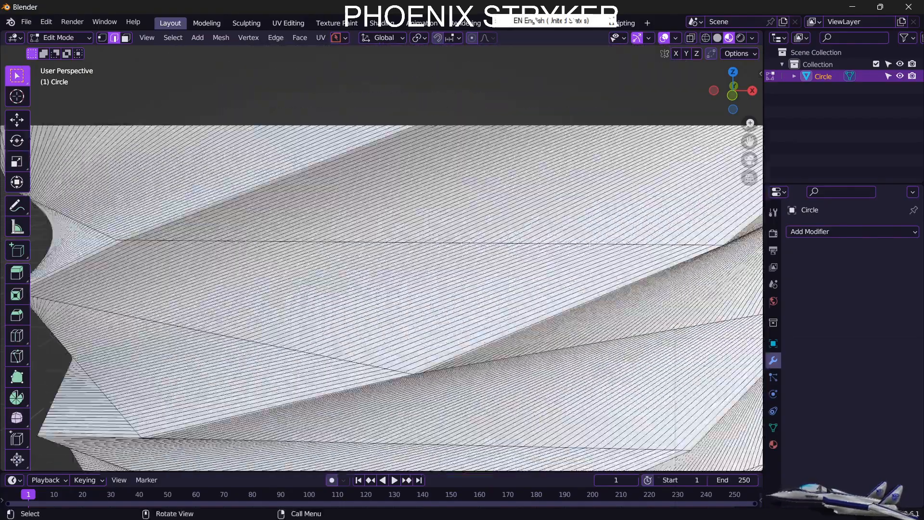
scroll(434, 250, up, 4)
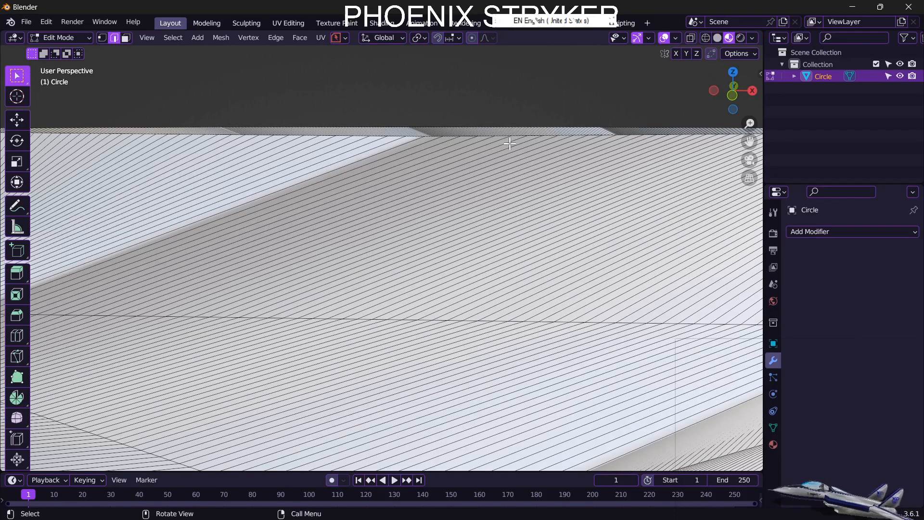
scroll(515, 137, down, 8)
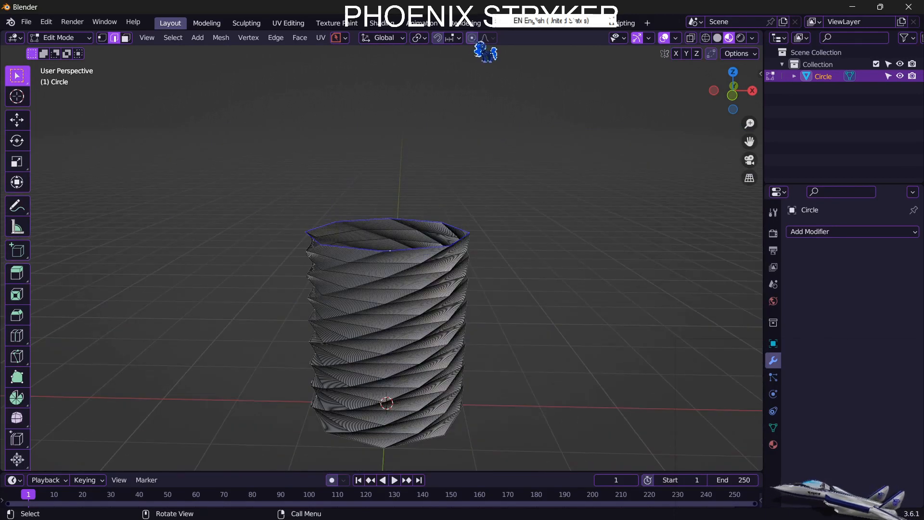
Scale the top rim to about 0.308 with smooth proportional editing at a proportional size of 0.29.
key(s)
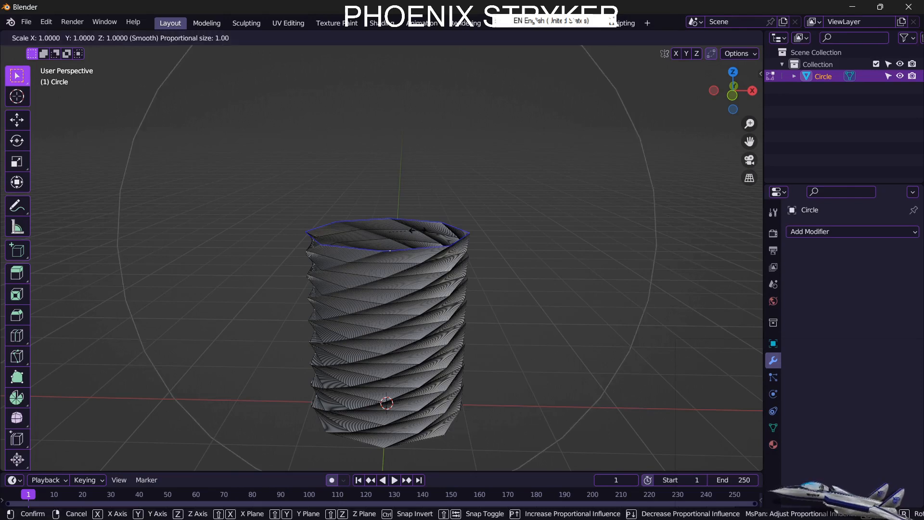
scroll(418, 226, up, 10)
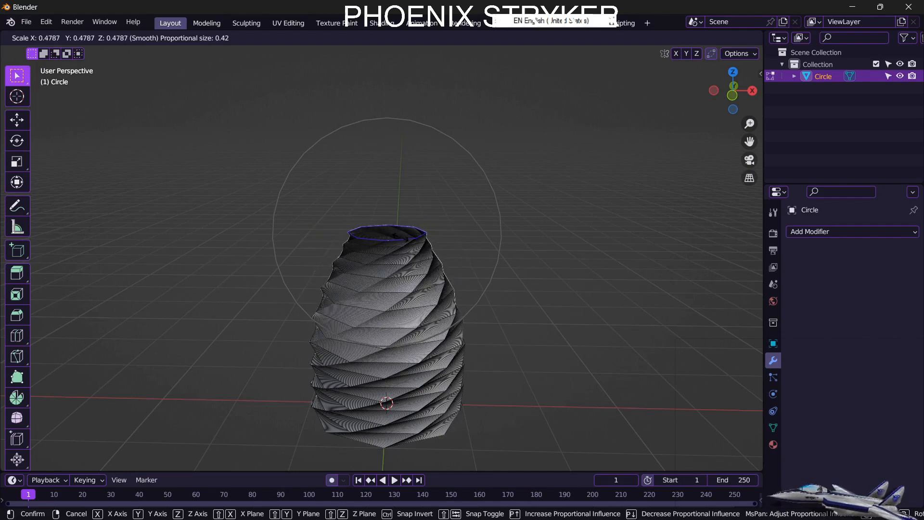
scroll(388, 337, down, 7)
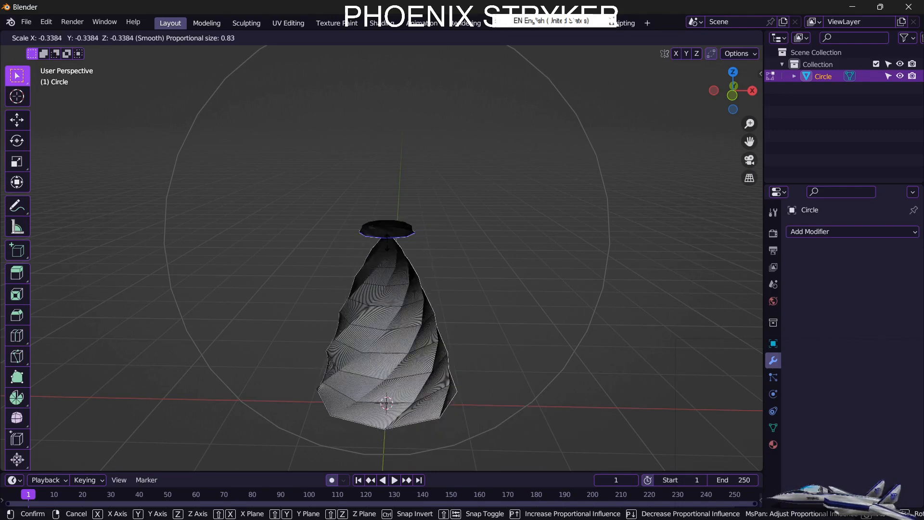
scroll(389, 240, up, 1)
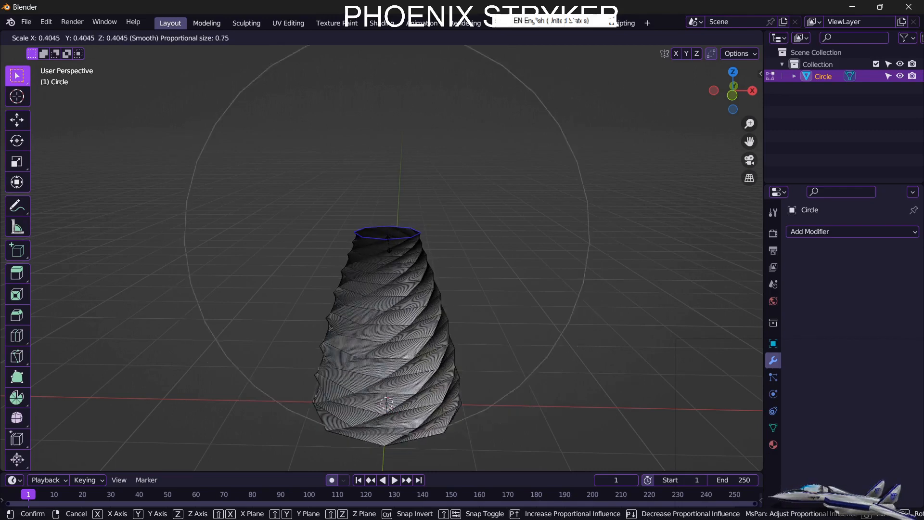
scroll(388, 243, up, 10)
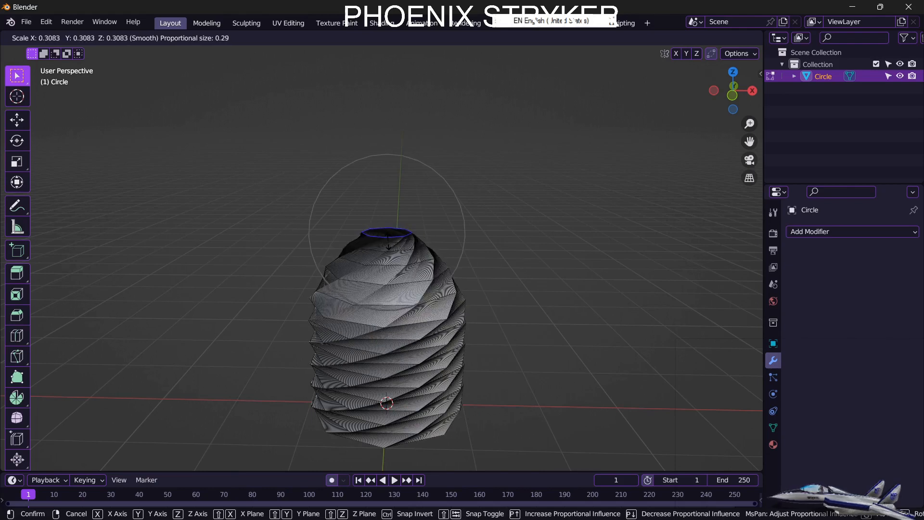
click(389, 243)
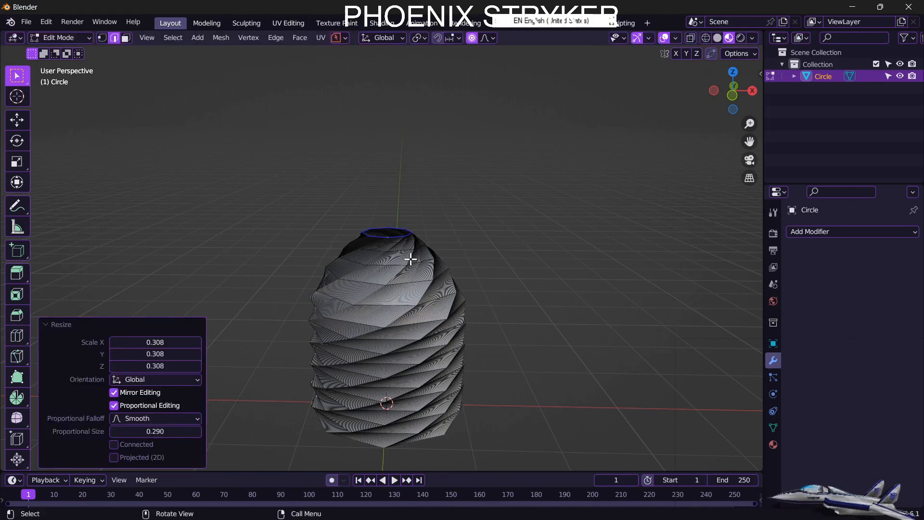
Scale the top rim to about 0.345 at proportional size 0.751, and again to about 0.314, tapering the form to a point.
key(s)
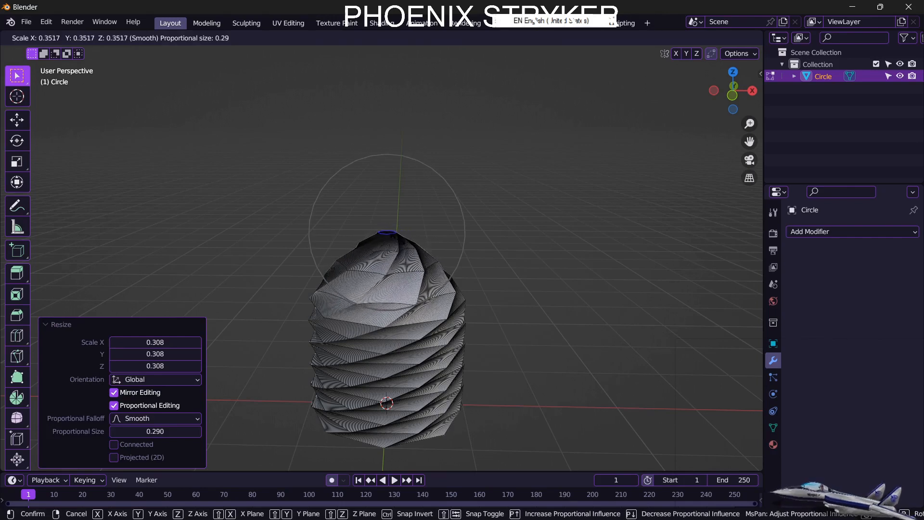
scroll(387, 289, down, 10)
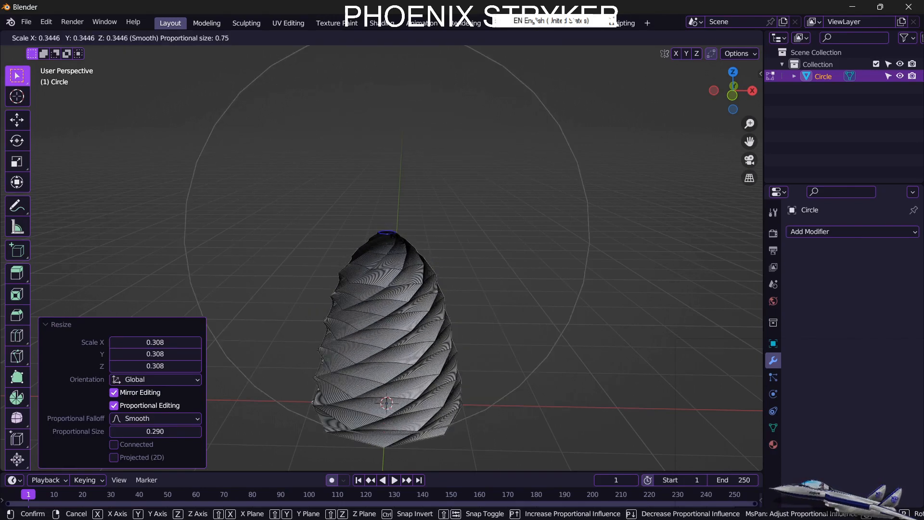
scroll(387, 289, down, 2)
scroll(396, 237, up, 2)
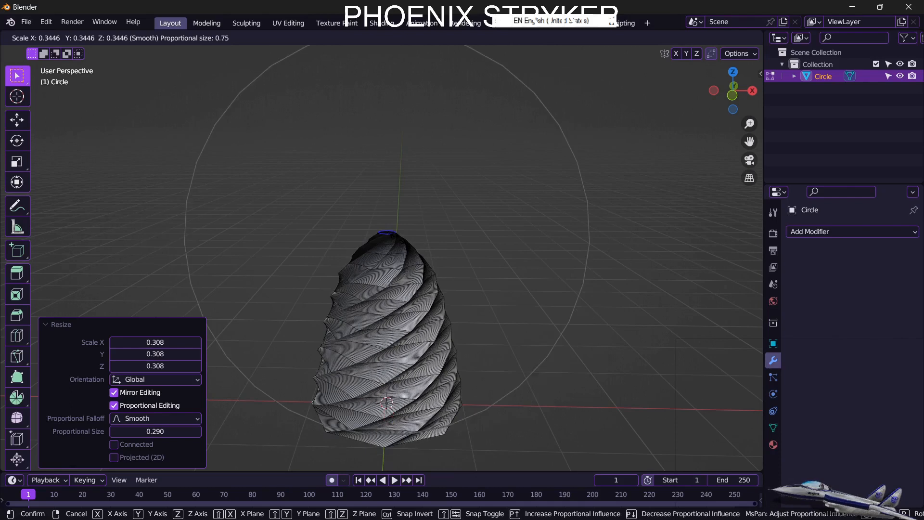
click(396, 238)
key(s)
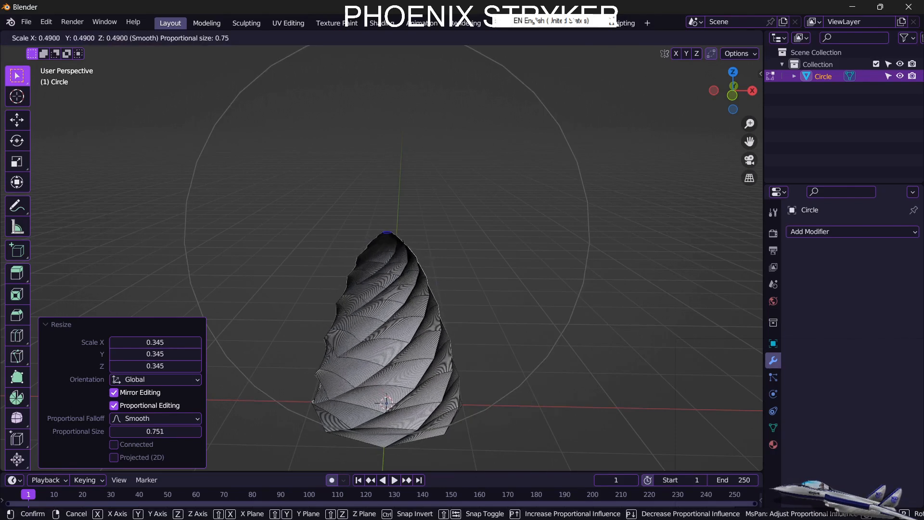
click(394, 235)
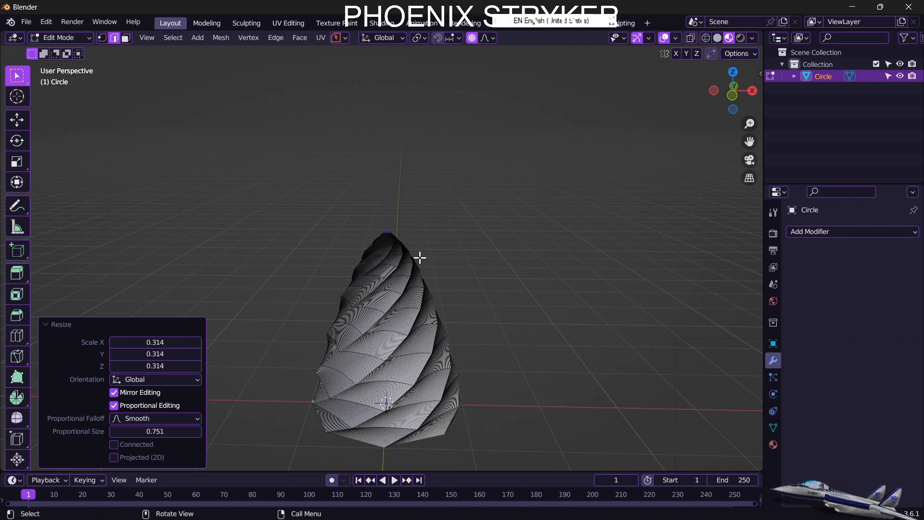
Select the whole mesh, stretch it to about 1.979 along Z, and turn off proportional editing.
key(a)
key(s)
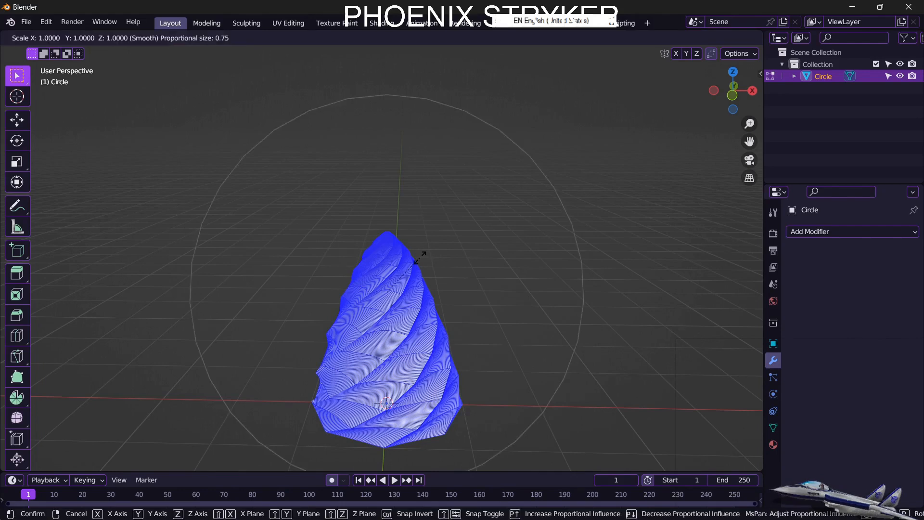
key(z)
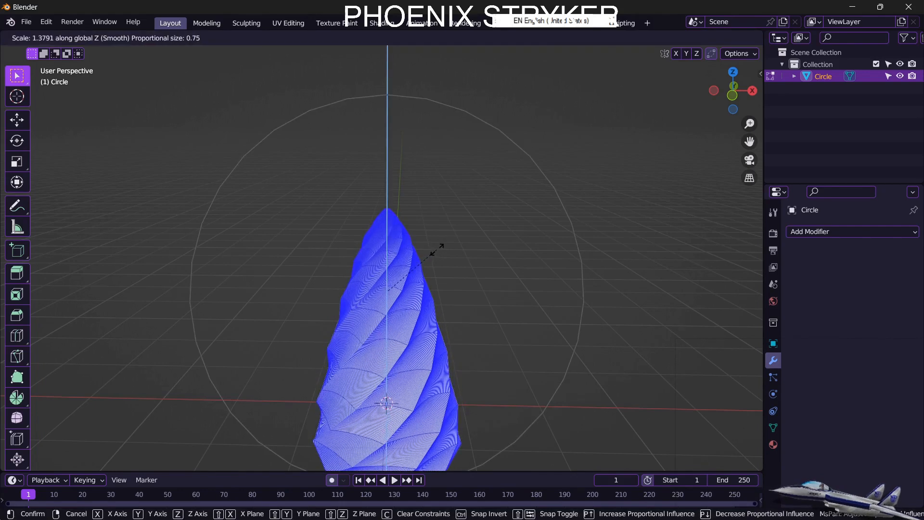
click(467, 243)
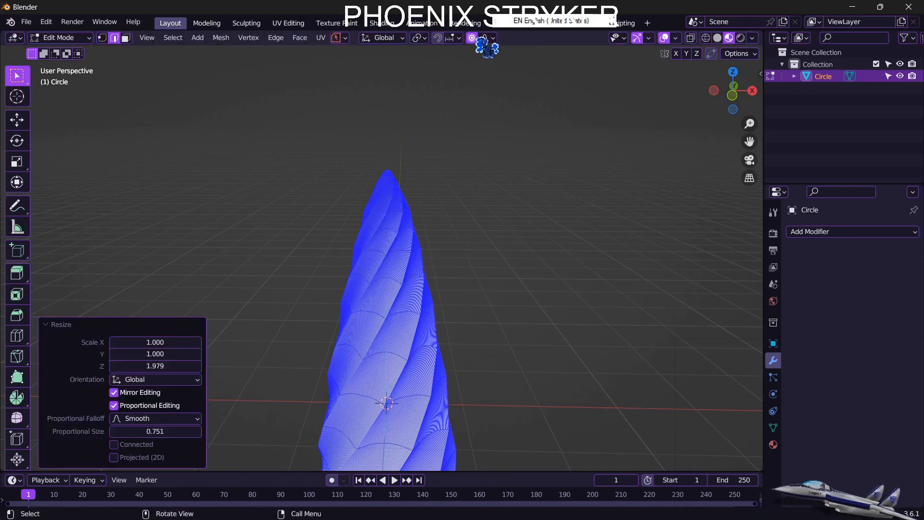
scroll(480, 93, down, 3)
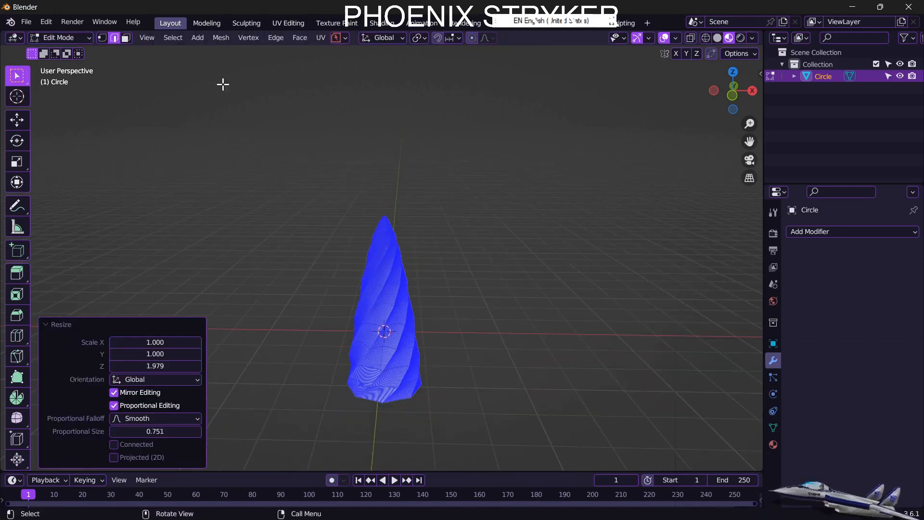
Return to Object Mode and raise the twisted cone about 1.54' along Z so its base sits near the ground plane.
click(87, 38)
click(77, 46)
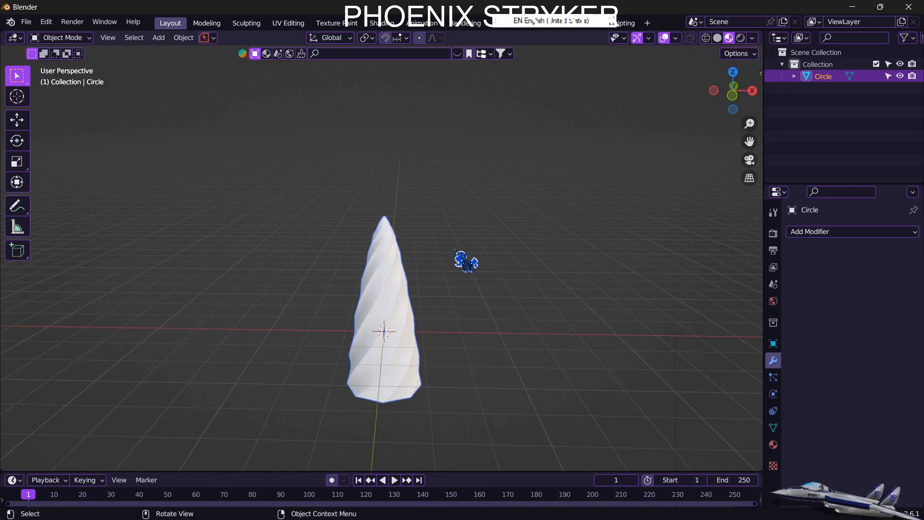
key(g)
key(z)
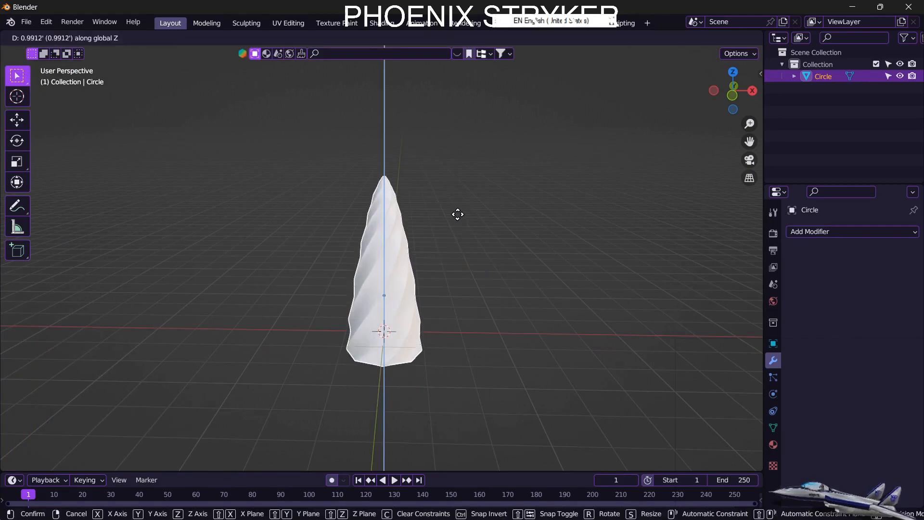
click(455, 197)
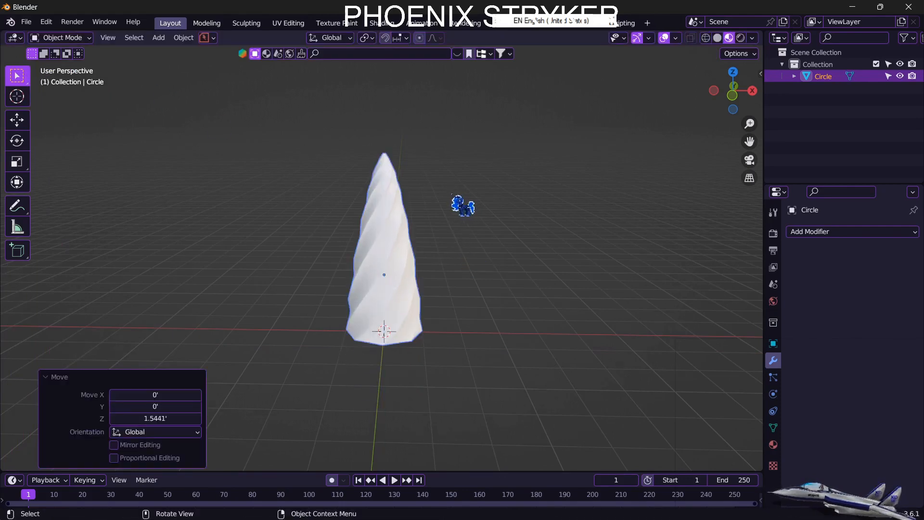
Add a SpiroFit knot curve wrapped around the selected twisted cone.
click(159, 38)
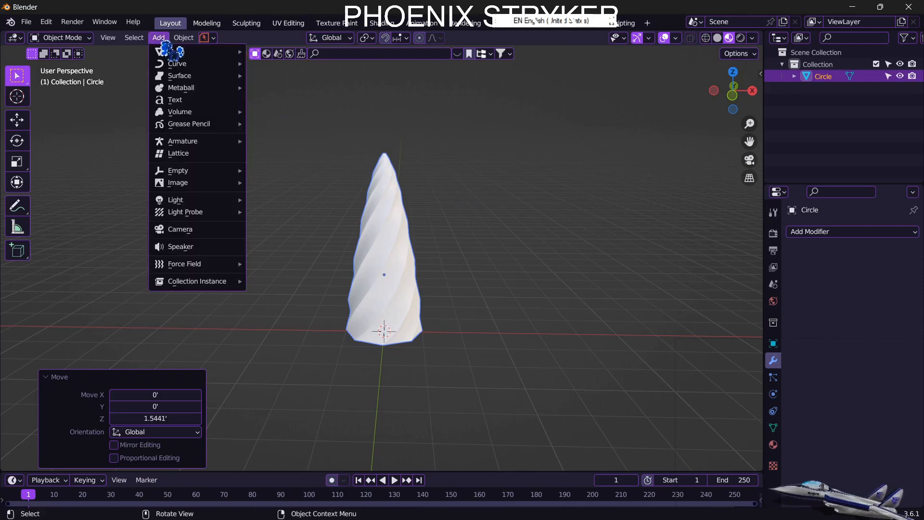
mouse_move(177, 65)
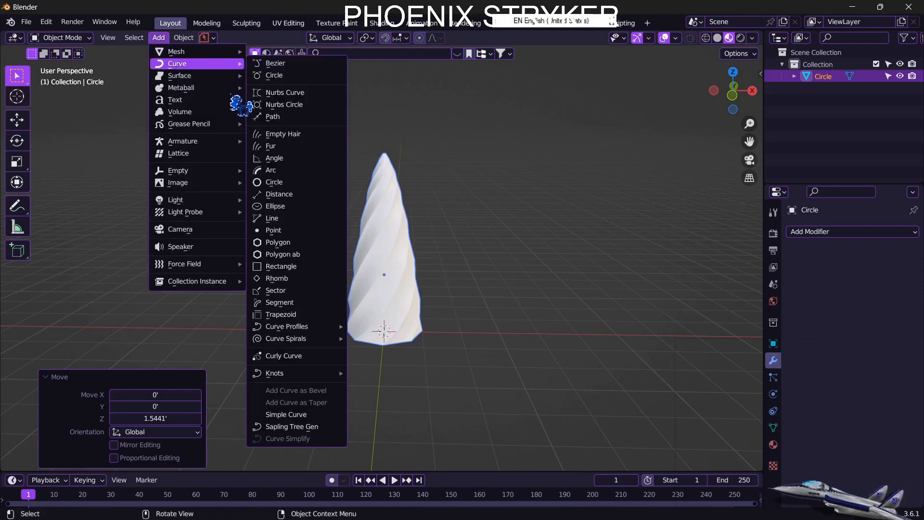
mouse_move(301, 380)
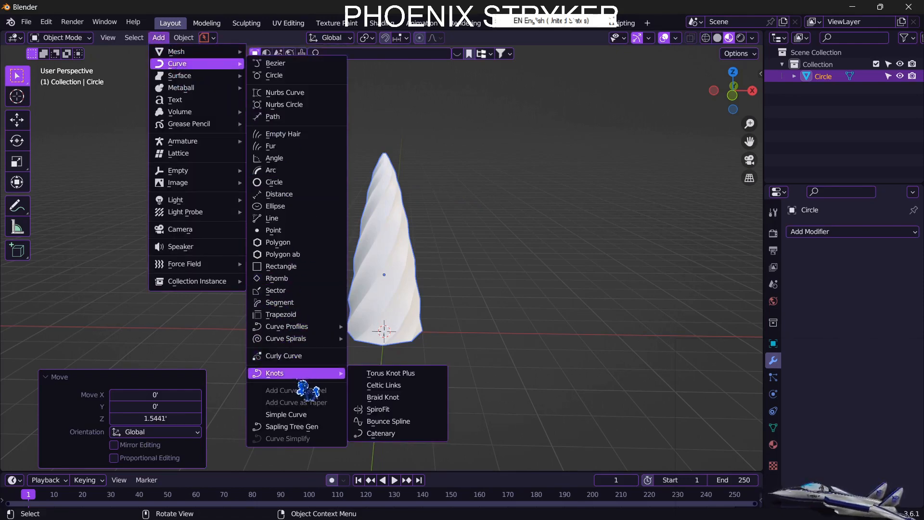
click(415, 414)
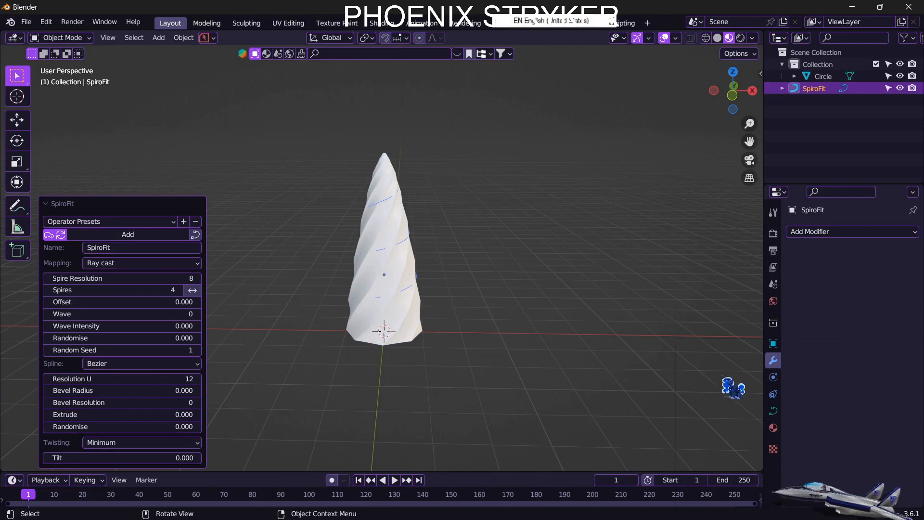
Give the SpiroFit curve a round bevel with depth about 0.0195', resolution 4 and filled caps.
click(774, 411)
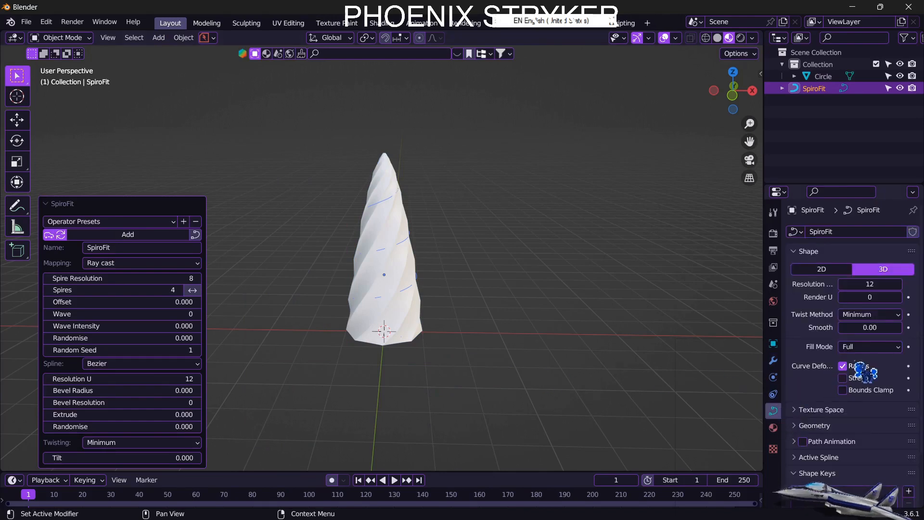
scroll(860, 370, down, 2)
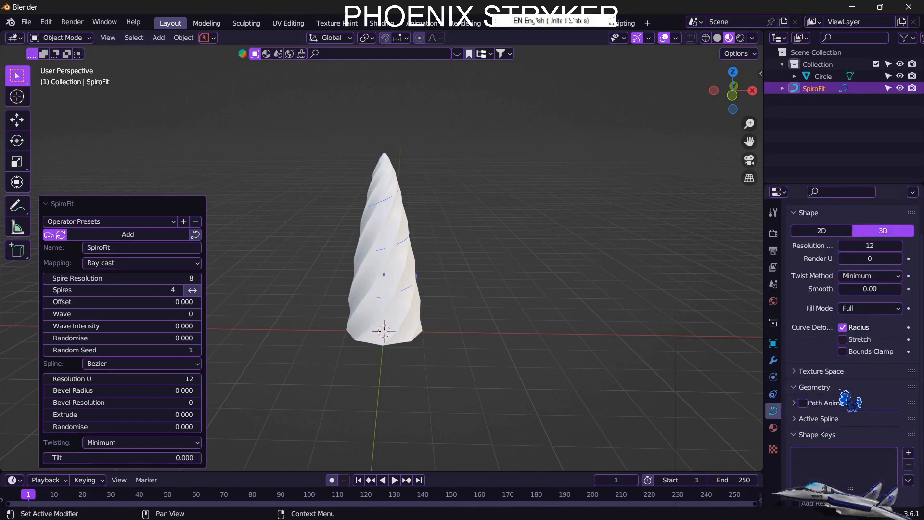
scroll(850, 399, down, 7)
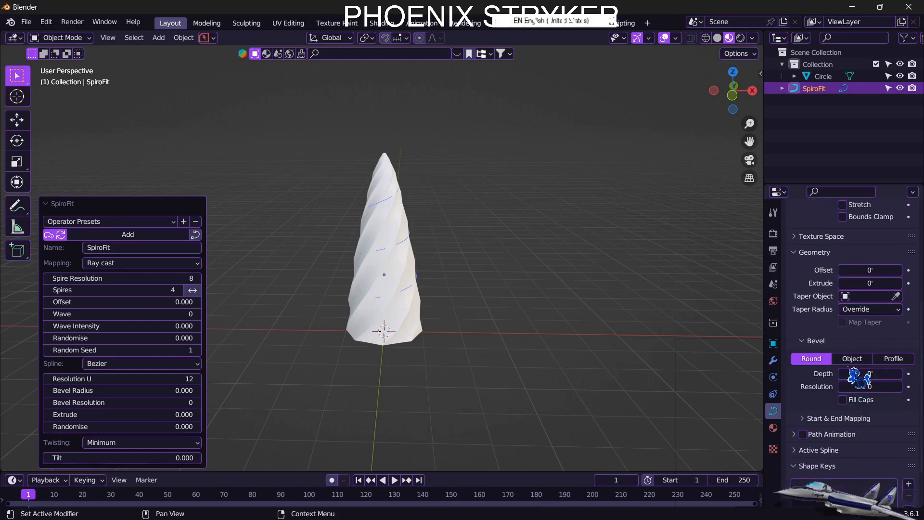
scroll(855, 377, down, 2)
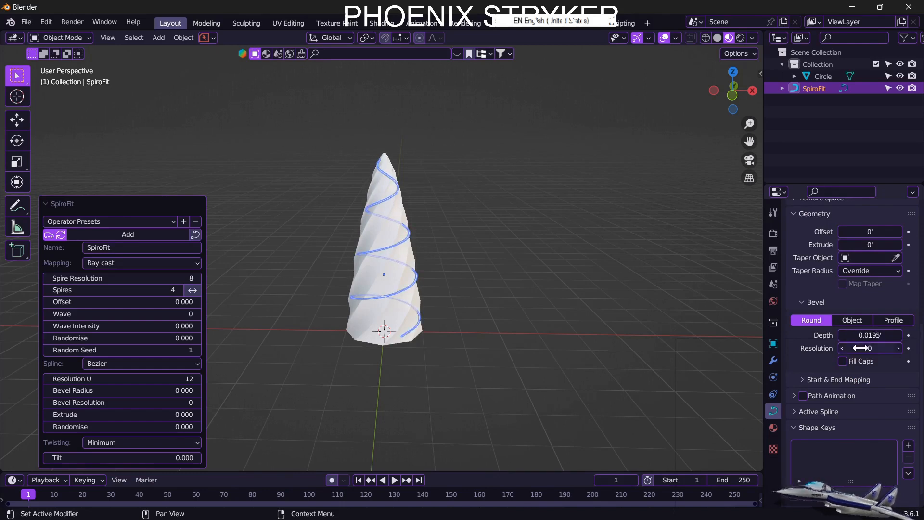
click(899, 347)
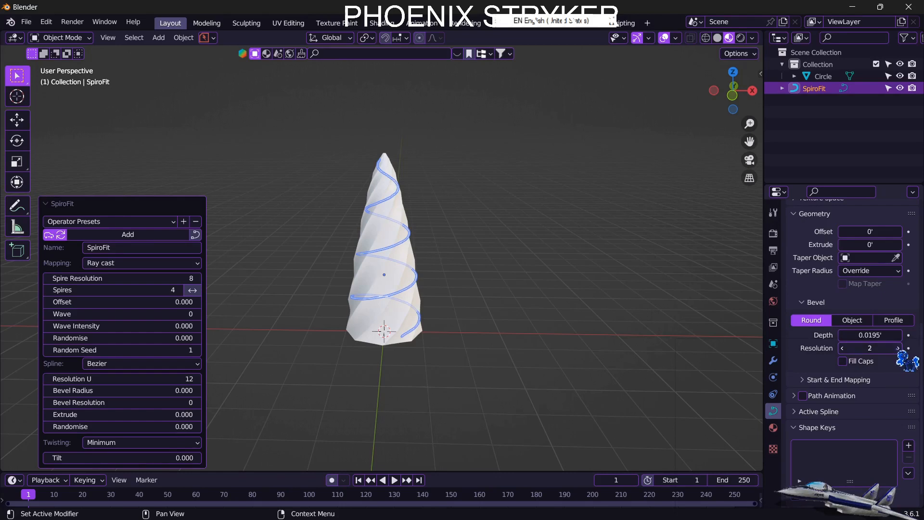
click(898, 348)
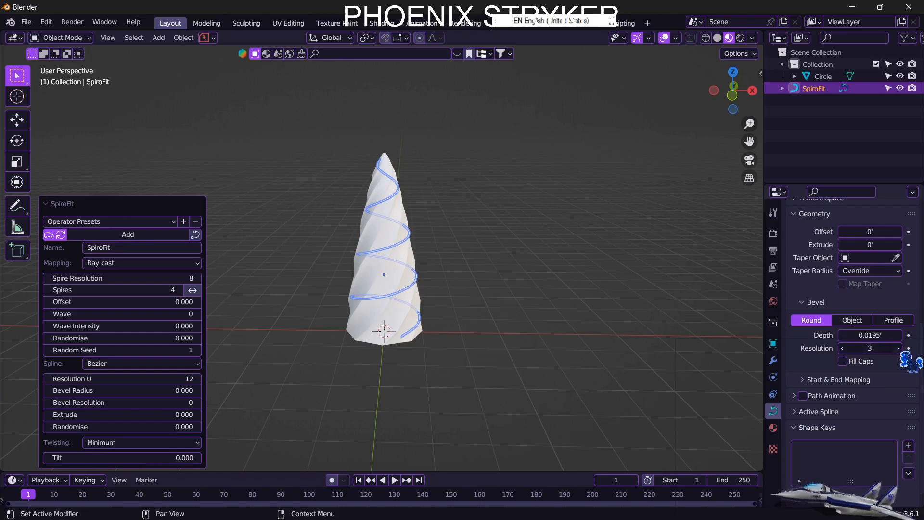
click(898, 348)
click(843, 361)
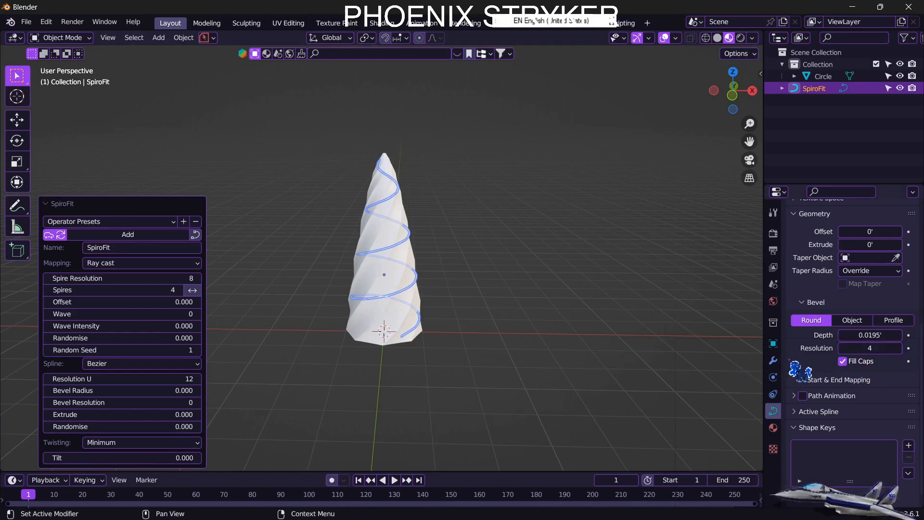
Check the spiral from several sides and thicken it by setting its bevel depth to about 0.0658'.
scroll(641, 376, up, 6)
click(635, 374)
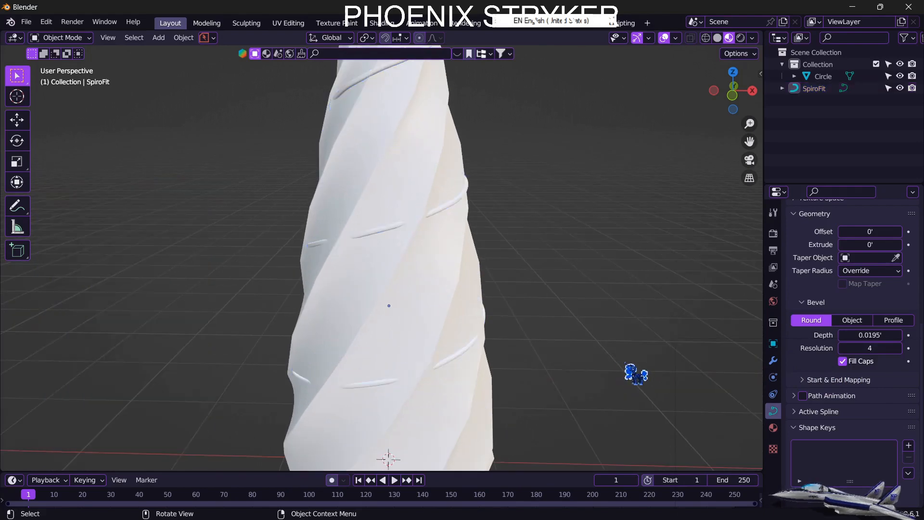
middle_drag(634, 374, 452, 374)
scroll(449, 373, down, 3)
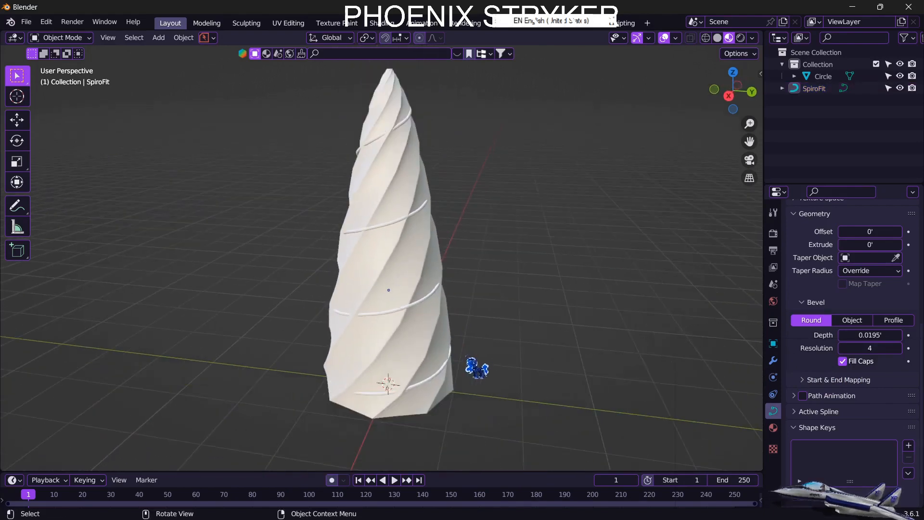
middle_drag(484, 362, 530, 366)
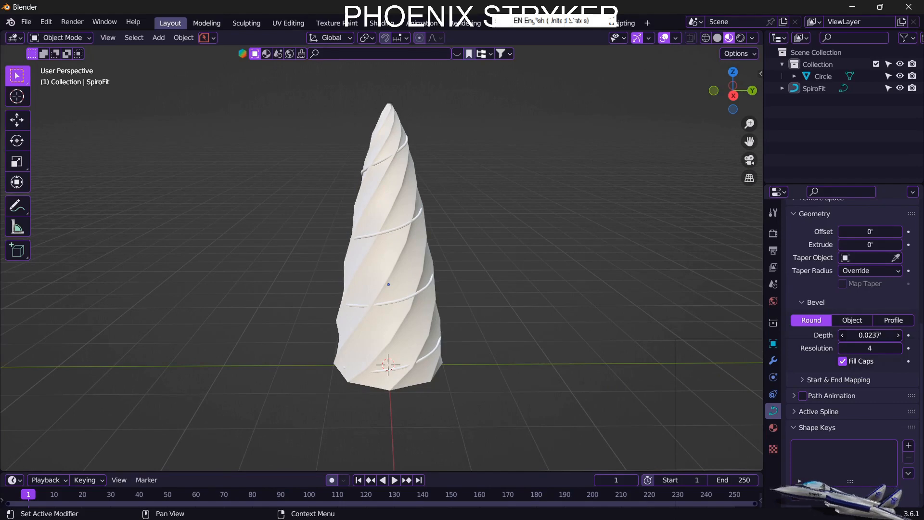
drag(870, 335, 881, 336)
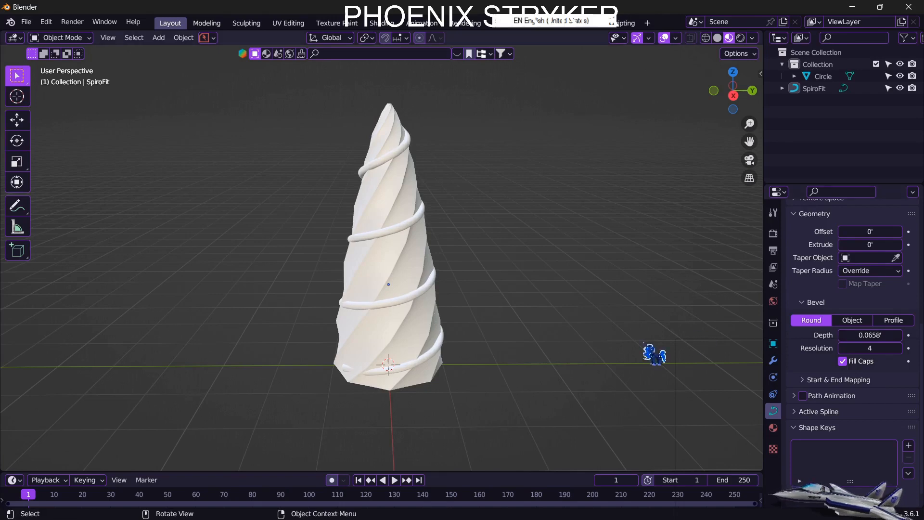
middle_drag(636, 354, 488, 366)
middle_drag(438, 366, 564, 367)
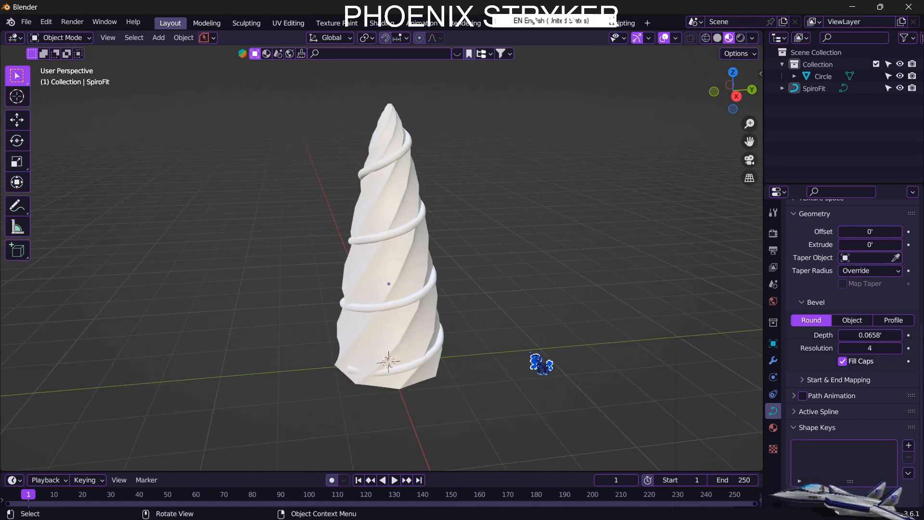
Give the spiral a new material with a light blue base color (hue 0.563, saturation 0.811), specular 1.000, roughness 0.000 and metallic 0.385.
click(774, 427)
click(860, 285)
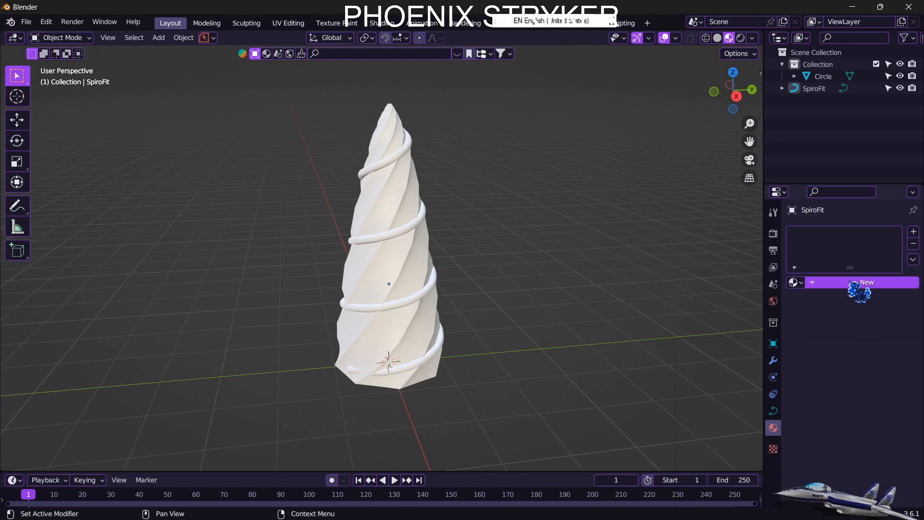
scroll(828, 337, down, 4)
scroll(833, 340, down, 1)
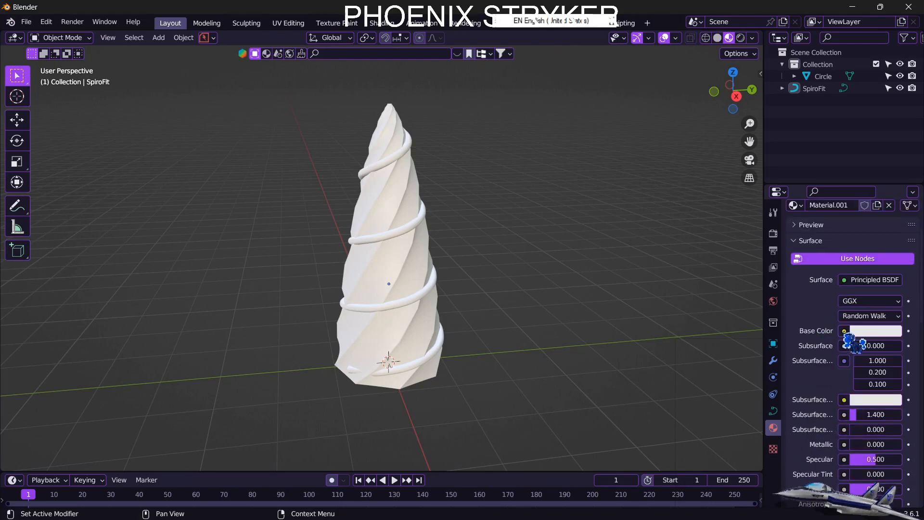
click(862, 332)
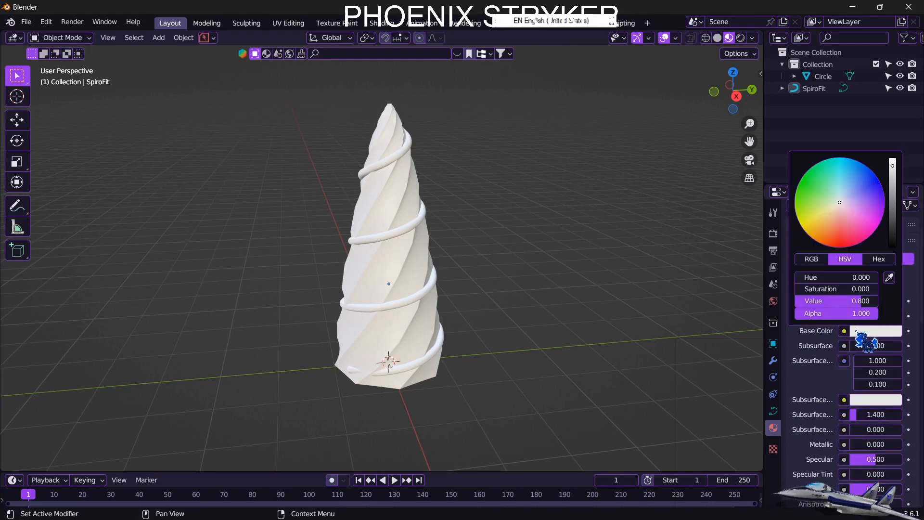
click(843, 181)
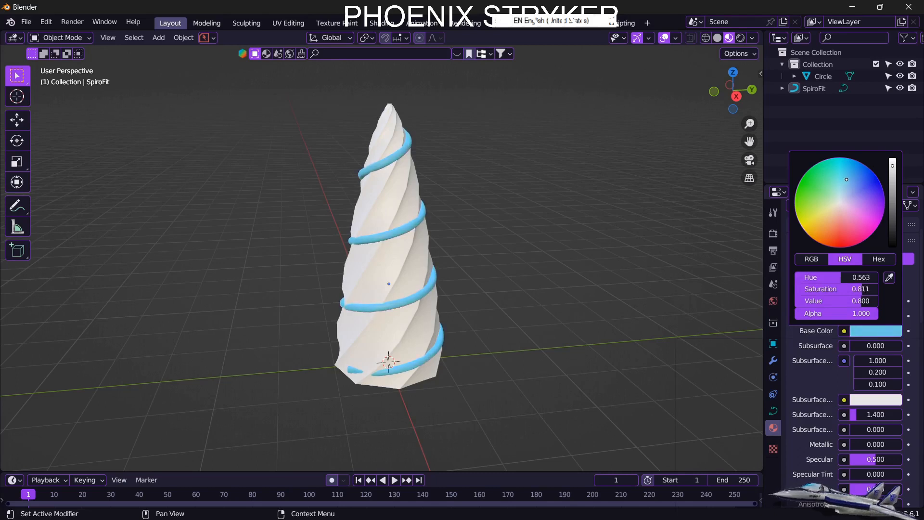
scroll(851, 385, down, 6)
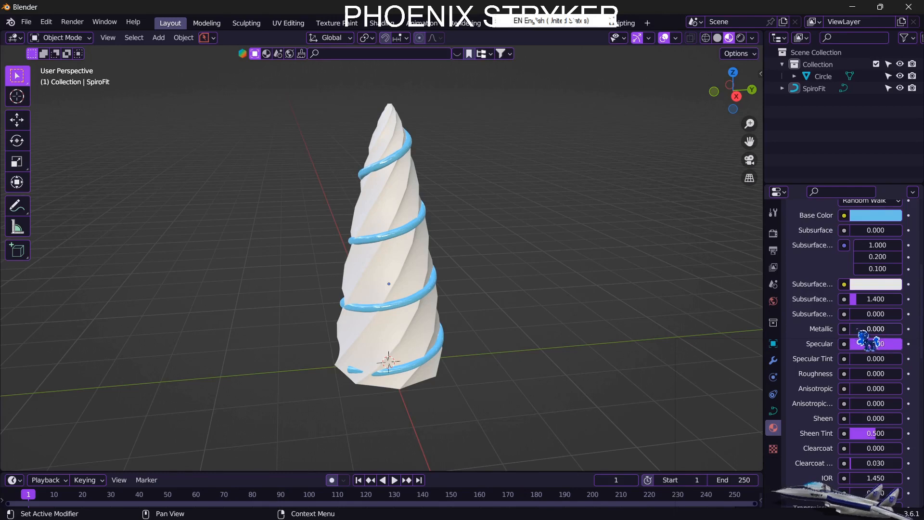
drag(860, 330, 863, 331)
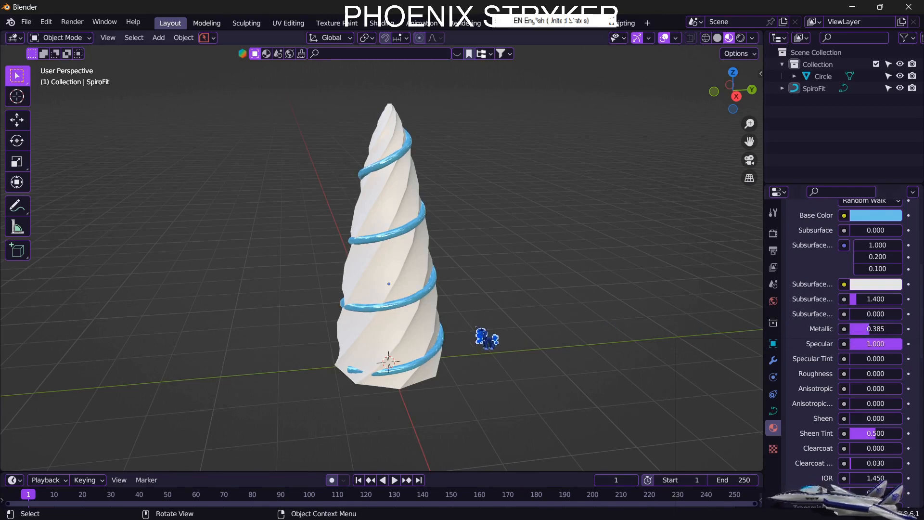
Give the twisted cone a new material with a purple base color of hue 0.706 and saturation 0.911.
click(413, 339)
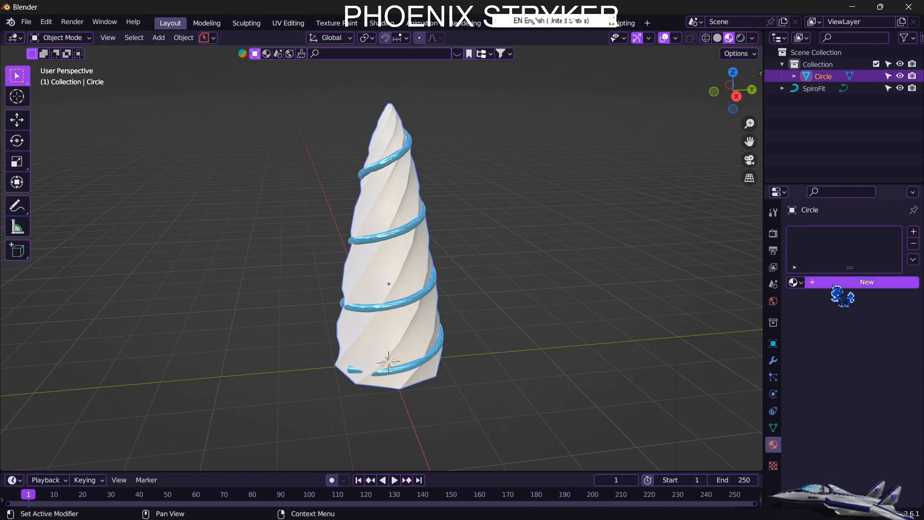
click(839, 283)
click(873, 410)
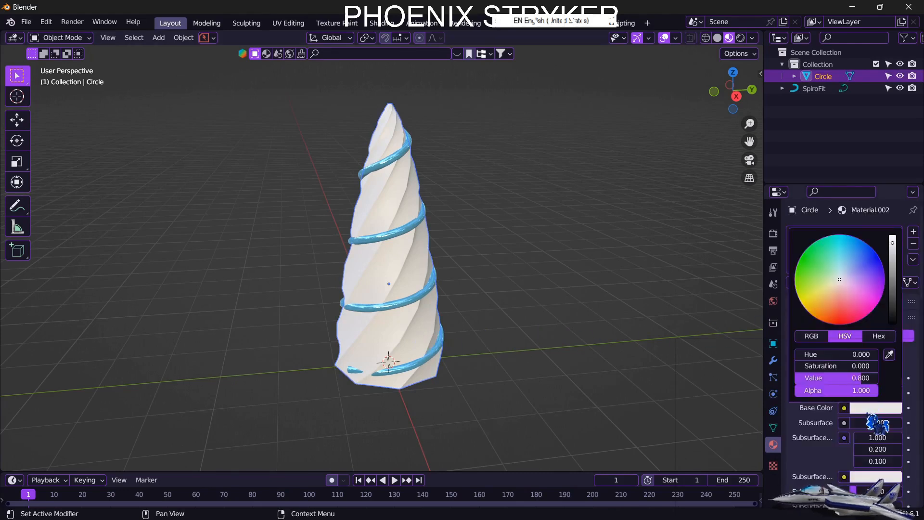
click(860, 283)
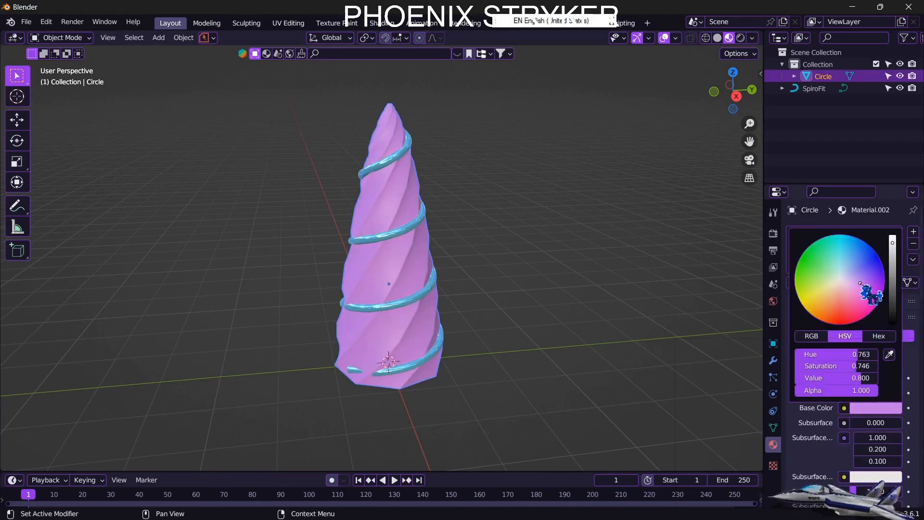
drag(861, 283, 870, 276)
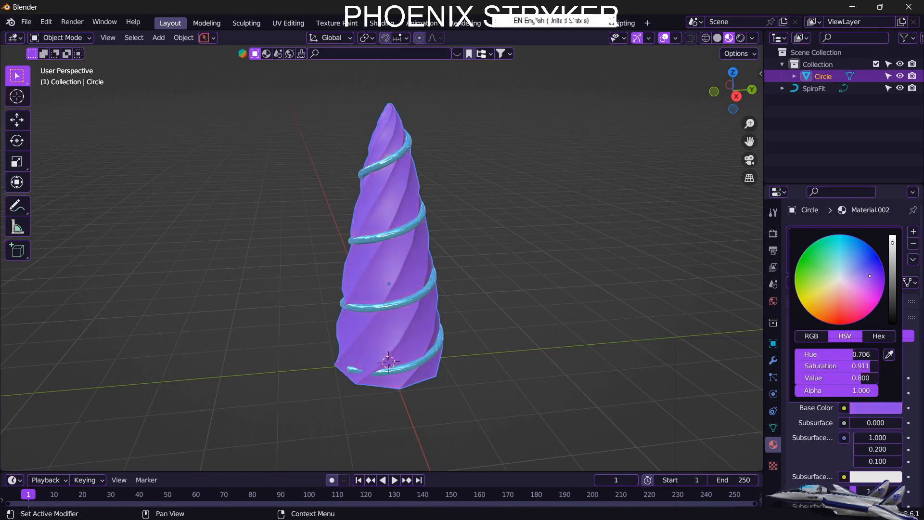